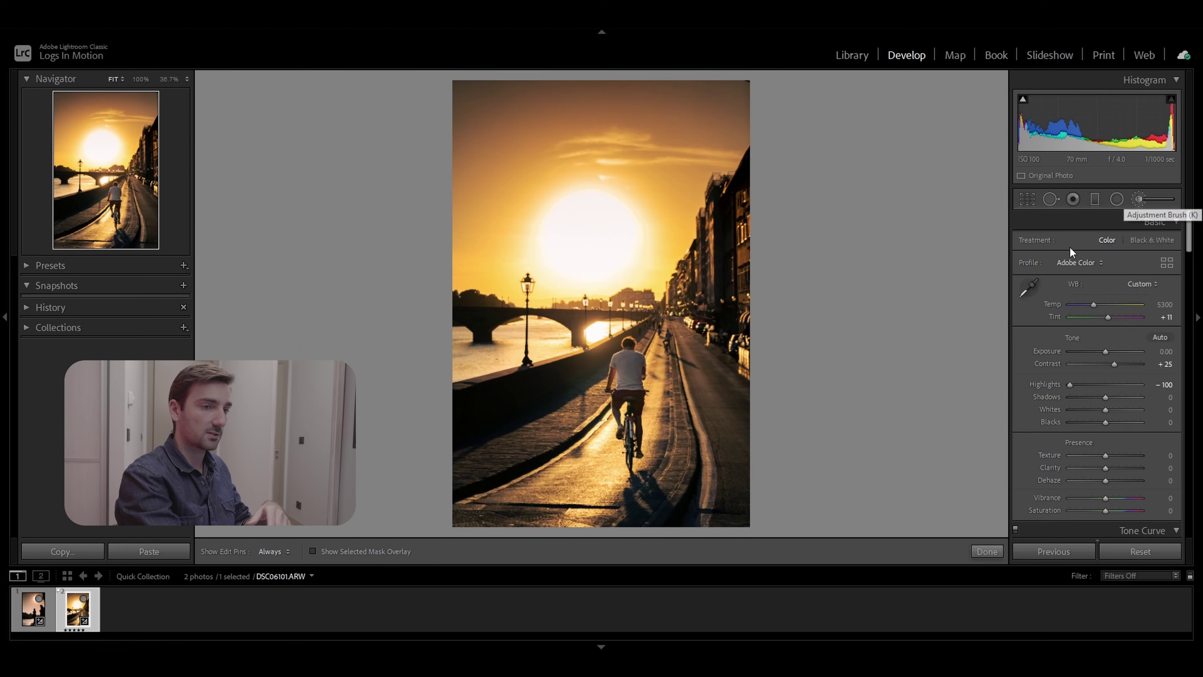
# Select the adjustment brush and scroll to its Size 15, Feather 100, Flow 65 and Auto Mask settings.
pyautogui.click(773, 298)
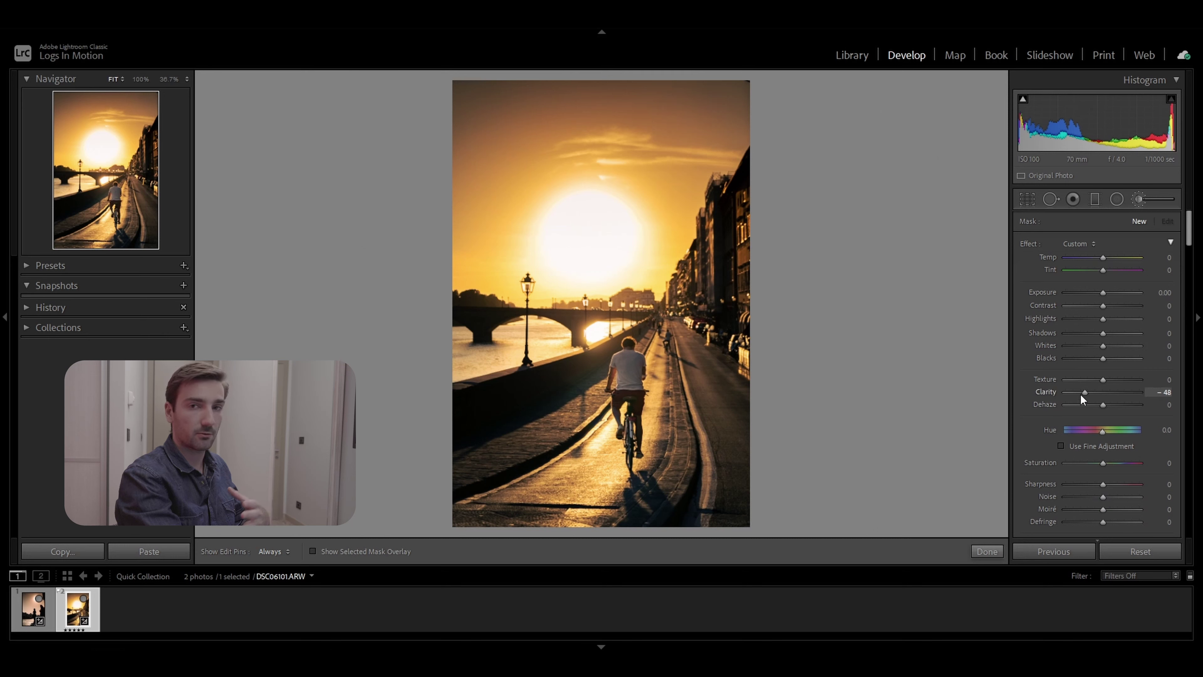
pyautogui.scroll(-5, 1073, 400)
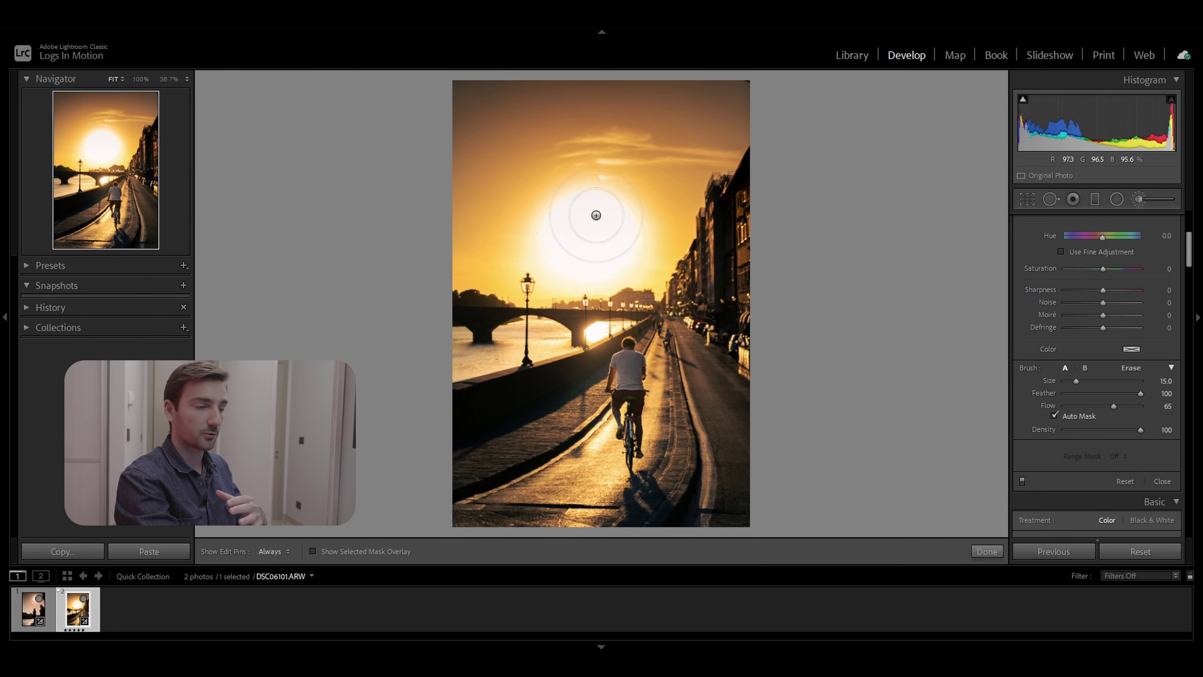
# Toggle the adjustment pins and turn on the coloured mask overlay.
pyautogui.press('h')
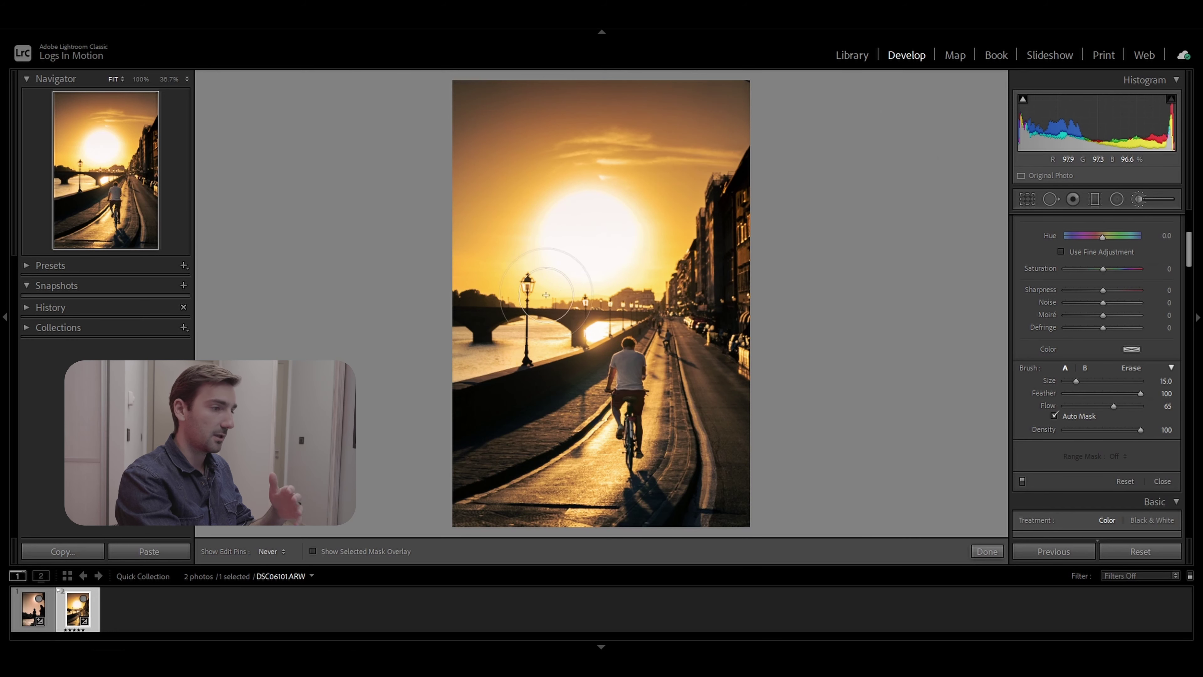
pyautogui.press('h')
pyautogui.press('o')
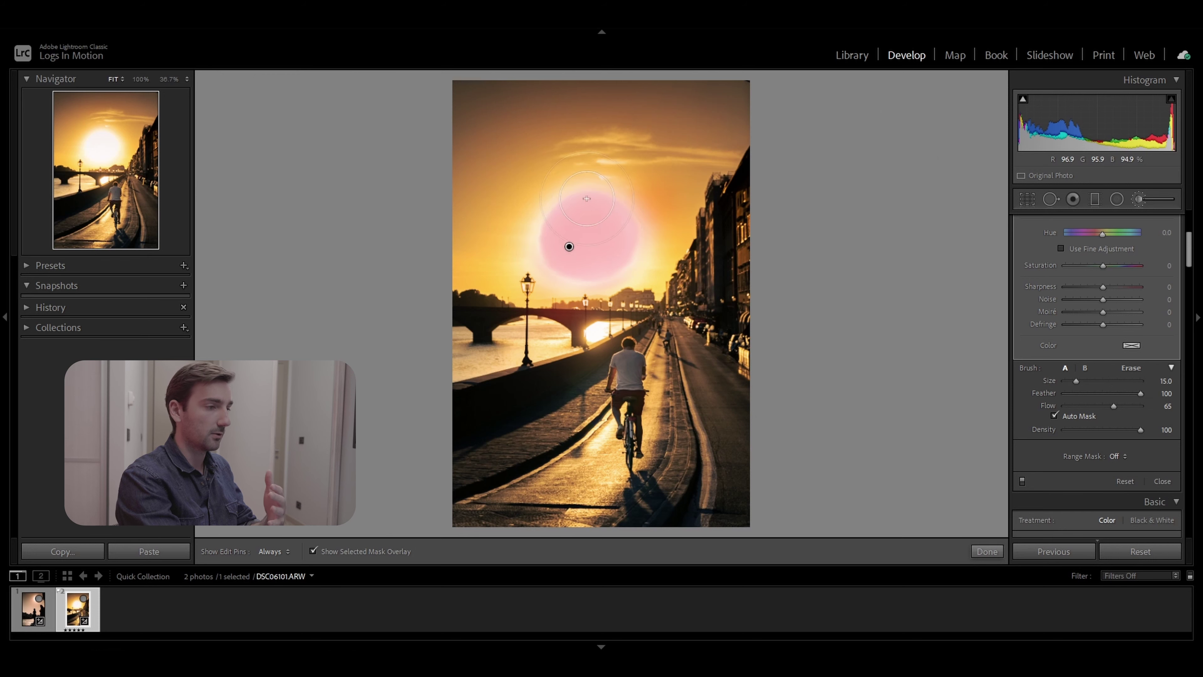
pyautogui.press('h')
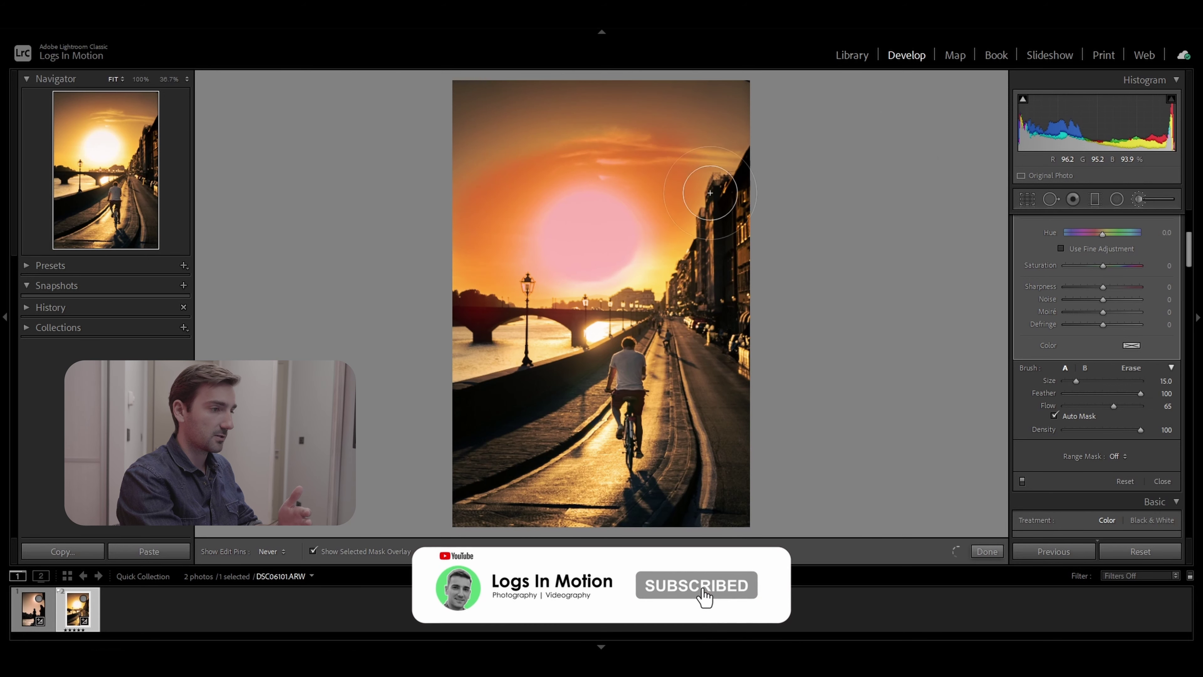
# Paint Clarity −40 over the right buildings, river, bridge, left embankment wall and path, undoing the last stroke.
pyautogui.moveTo(711, 265)
pyautogui.mouseDown()
pyautogui.moveTo(739, 237)
pyautogui.moveTo(729, 189)
pyautogui.moveTo(732, 283)
pyautogui.moveTo(755, 330)
pyautogui.moveTo(710, 350)
pyautogui.mouseUp()
pyautogui.moveTo(615, 299)
pyautogui.mouseDown()
pyautogui.moveTo(568, 351)
pyautogui.moveTo(550, 327)
pyautogui.moveTo(502, 365)
pyautogui.moveTo(600, 307)
pyautogui.mouseUp()
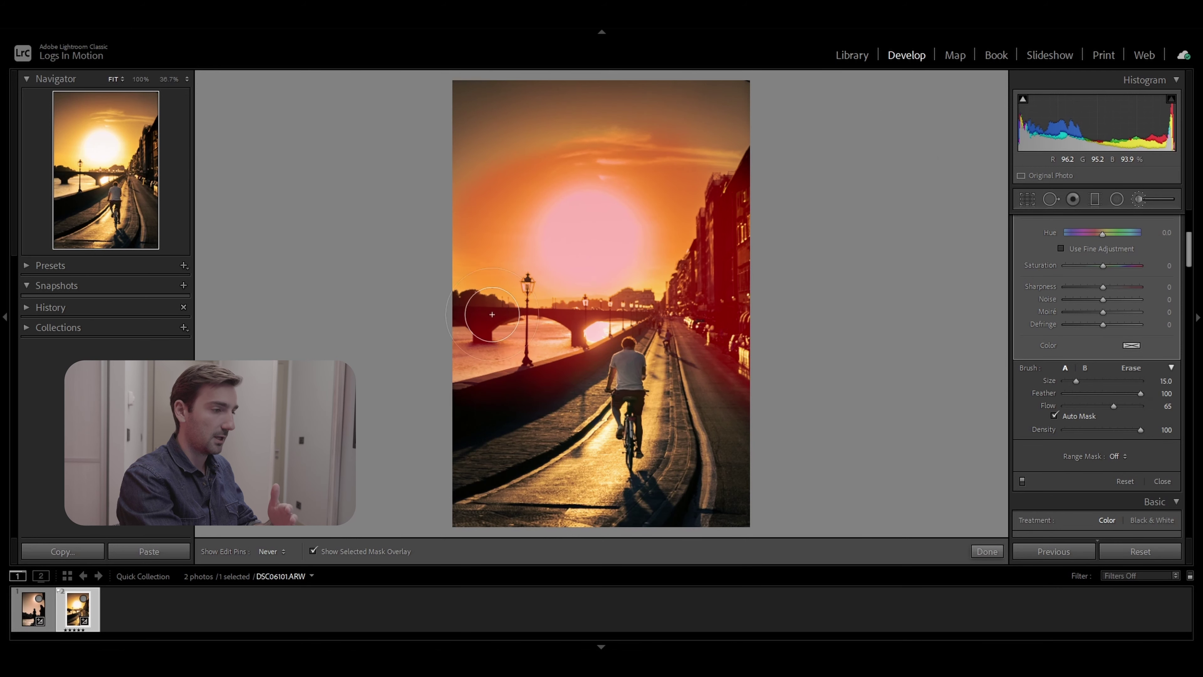
pyautogui.moveTo(526, 374)
pyautogui.mouseDown()
pyautogui.moveTo(497, 398)
pyautogui.moveTo(529, 362)
pyautogui.moveTo(492, 397)
pyautogui.moveTo(553, 422)
pyautogui.moveTo(540, 438)
pyautogui.moveTo(579, 409)
pyautogui.mouseUp()
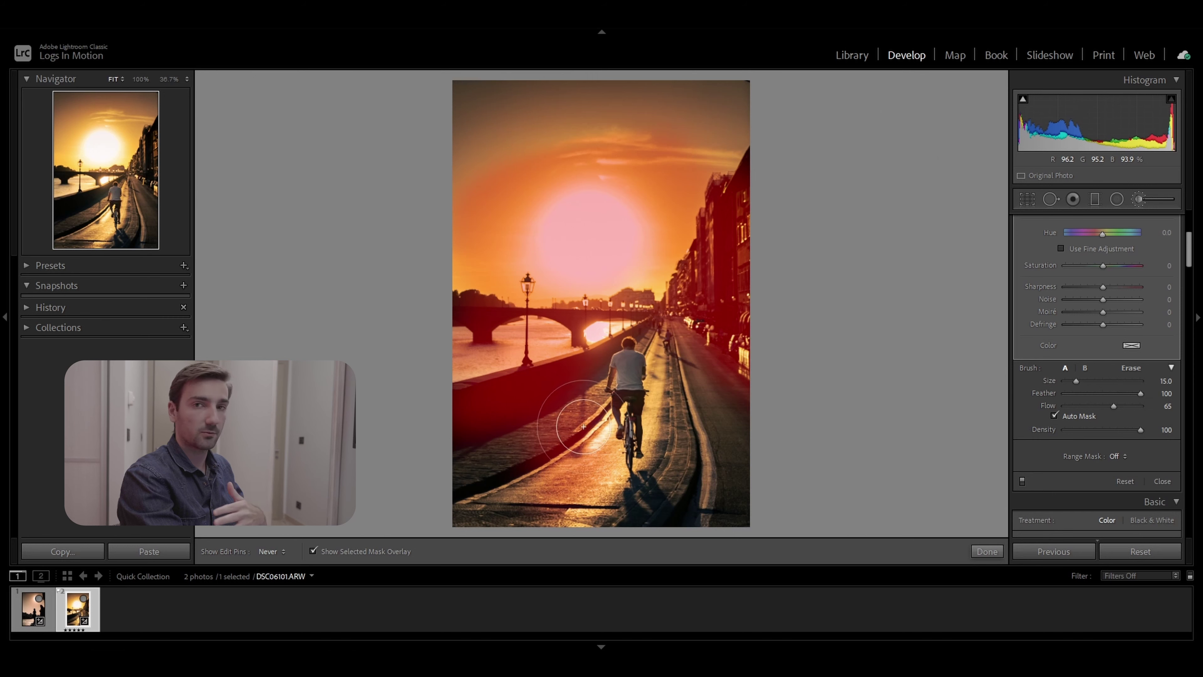
pyautogui.moveTo(594, 488)
pyautogui.mouseDown()
pyautogui.moveTo(583, 333)
pyautogui.moveTo(606, 288)
pyautogui.moveTo(677, 323)
pyautogui.moveTo(687, 411)
pyautogui.moveTo(683, 392)
pyautogui.moveTo(670, 439)
pyautogui.mouseUp()
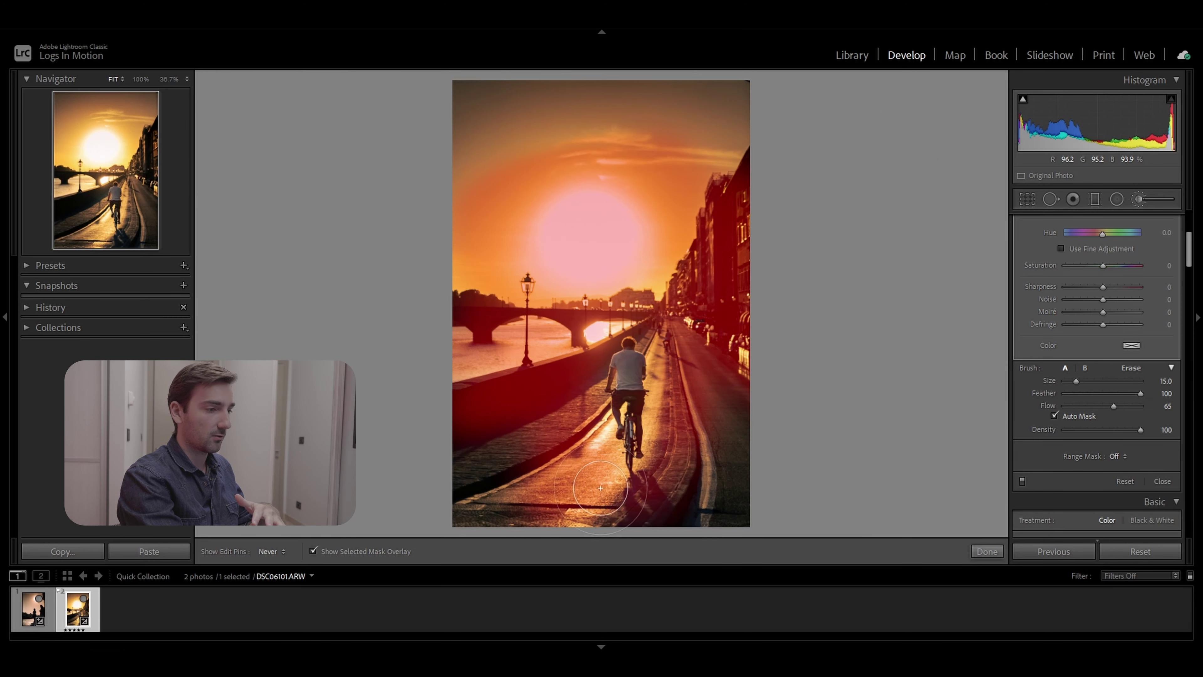
pyautogui.press('h')
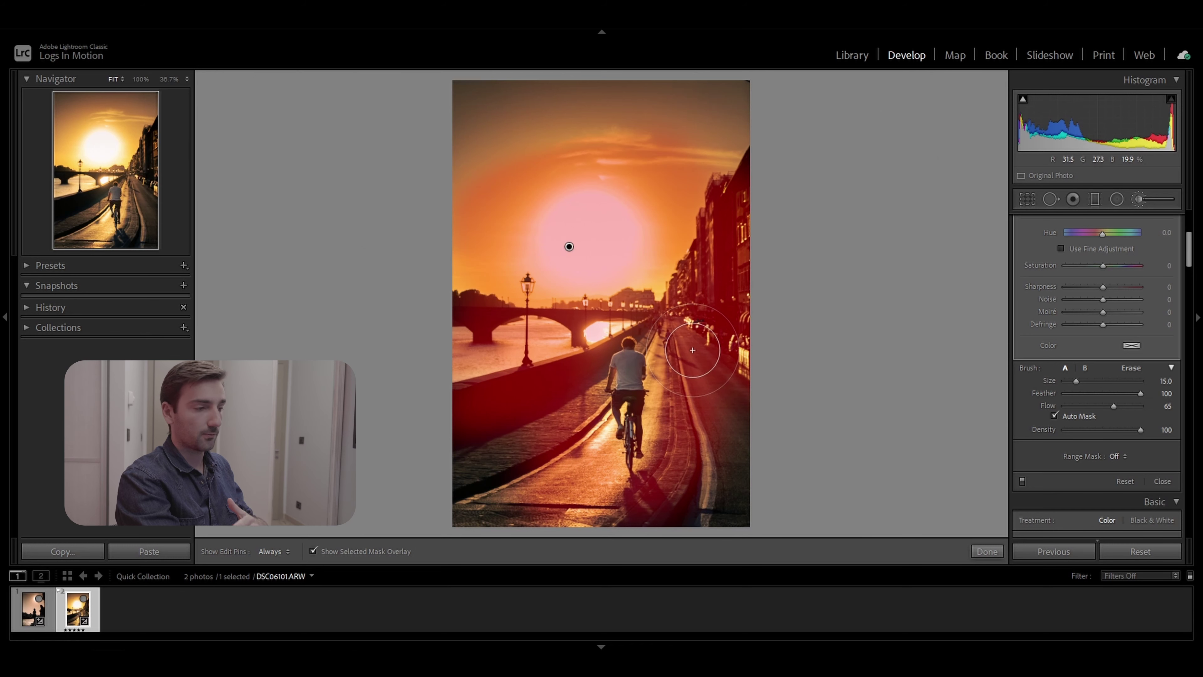
pyautogui.hotkey('ctrl', 'z')
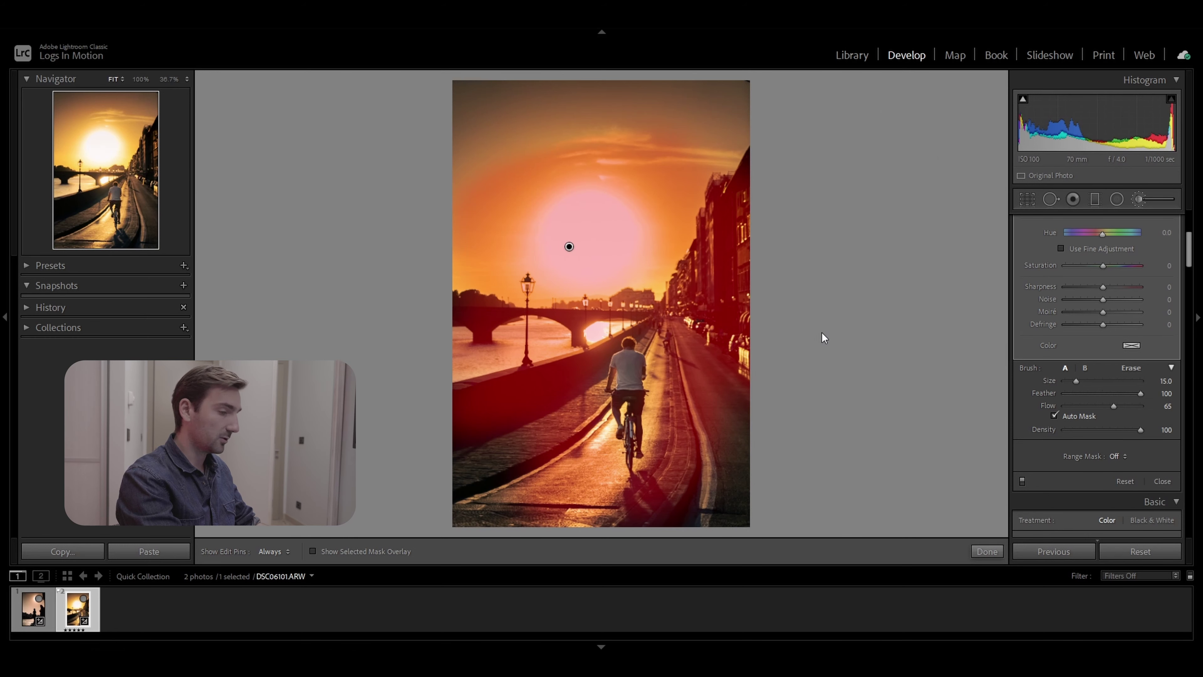
pyautogui.press('o')
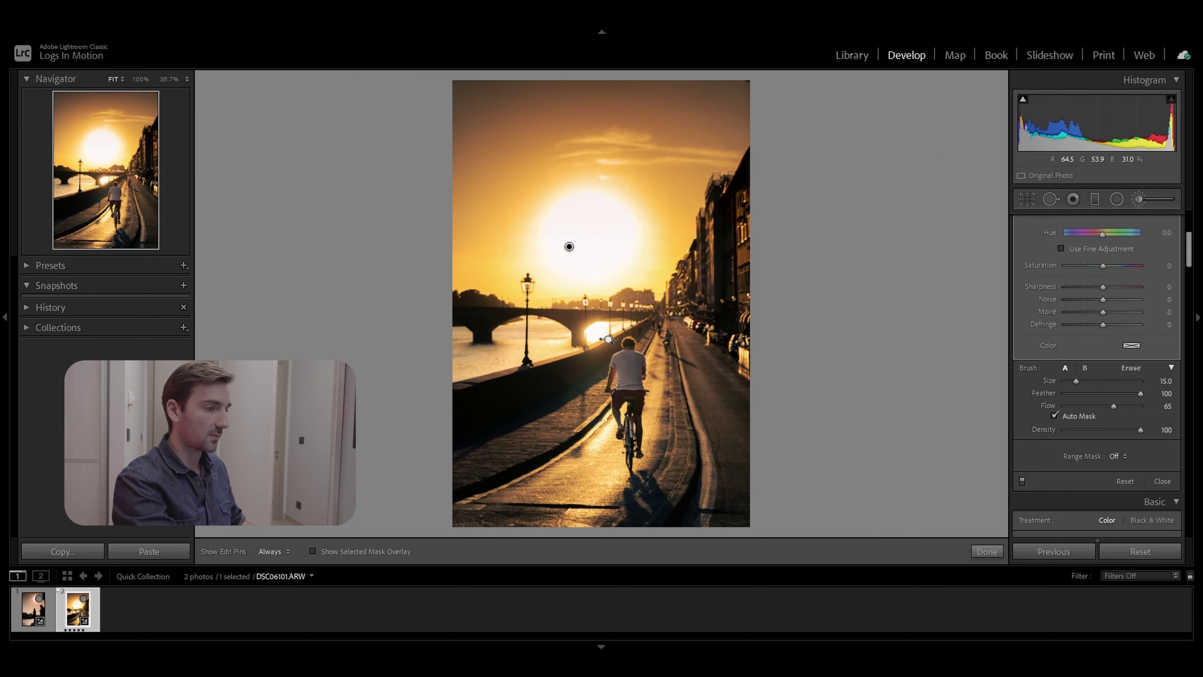
# Zoom in on the bridge and cyclist and toggle the brushed softening off and back on.
pyautogui.click(638, 324)
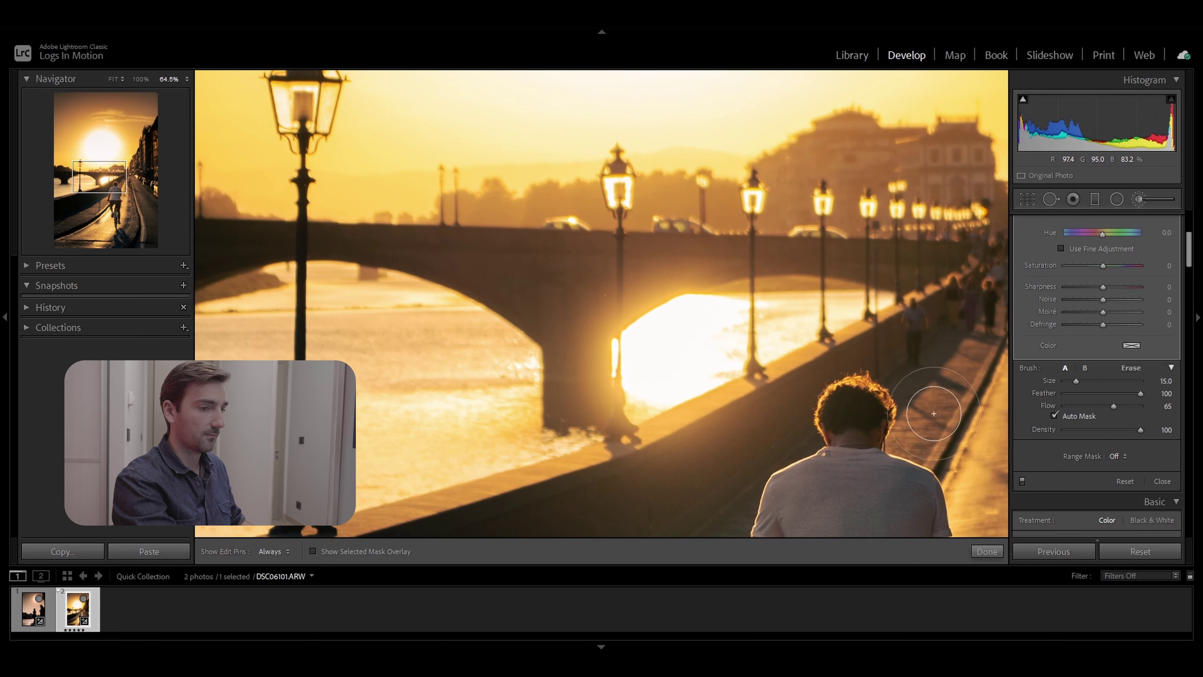
pyautogui.click(1022, 482)
pyautogui.click(1022, 482)
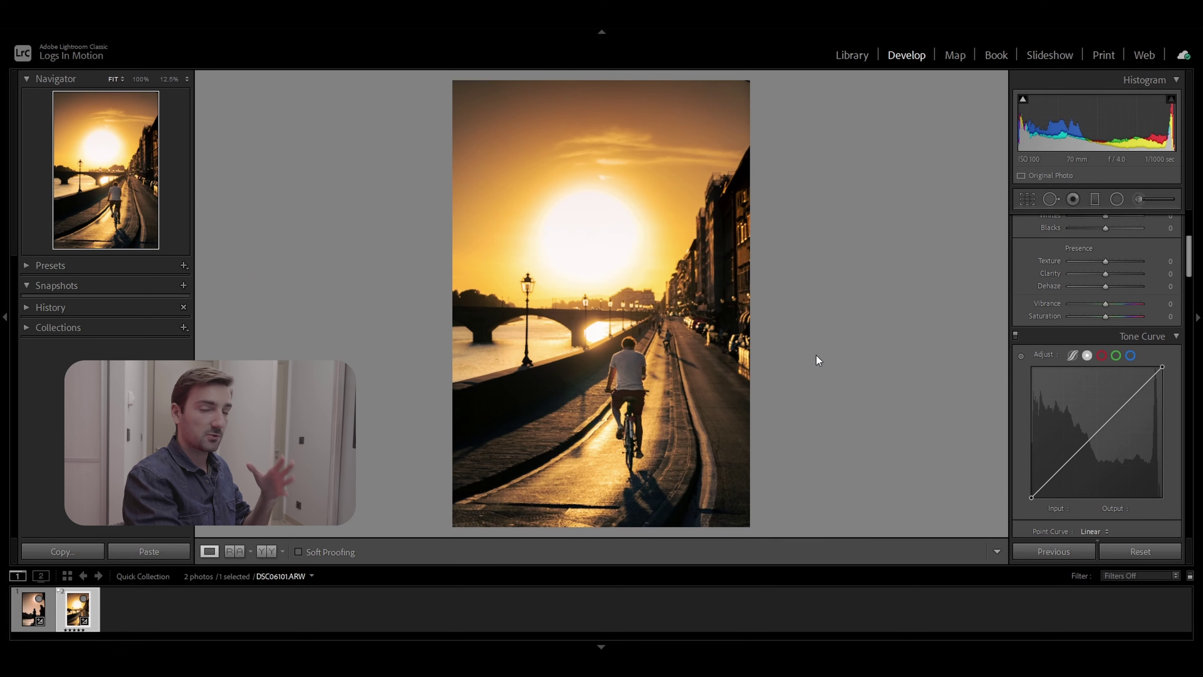
# Open DSC06101.ARW in Adobe Photoshop 2021 through Edit In.
pyautogui.rightClick(714, 360)
pyautogui.moveTo(754, 401)
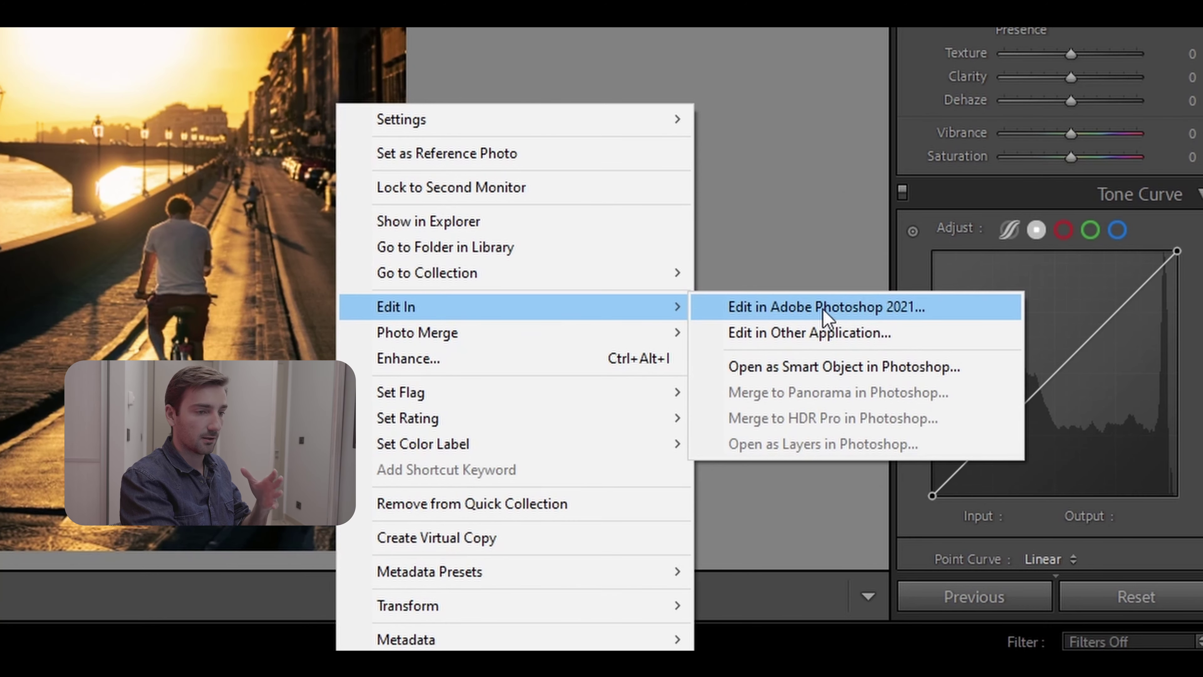
pyautogui.click(824, 309)
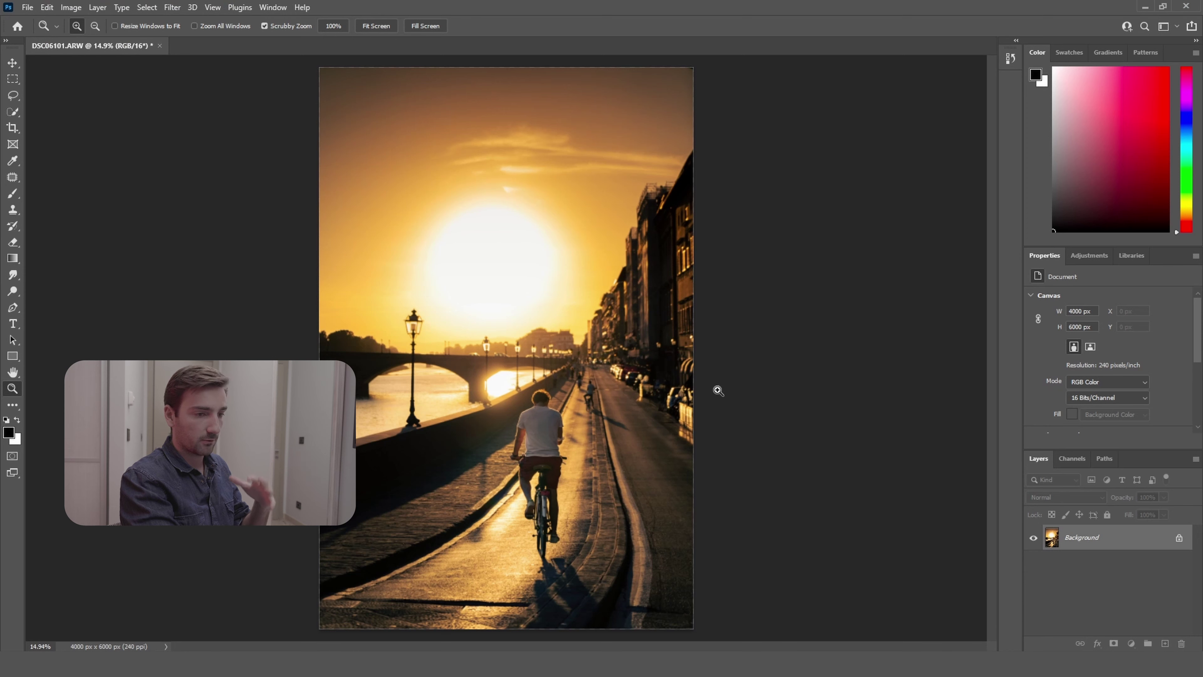
# Unlock the Background layer and rename it 'Base Layer'.
pyautogui.click(1178, 539)
pyautogui.doubleClick(1073, 538)
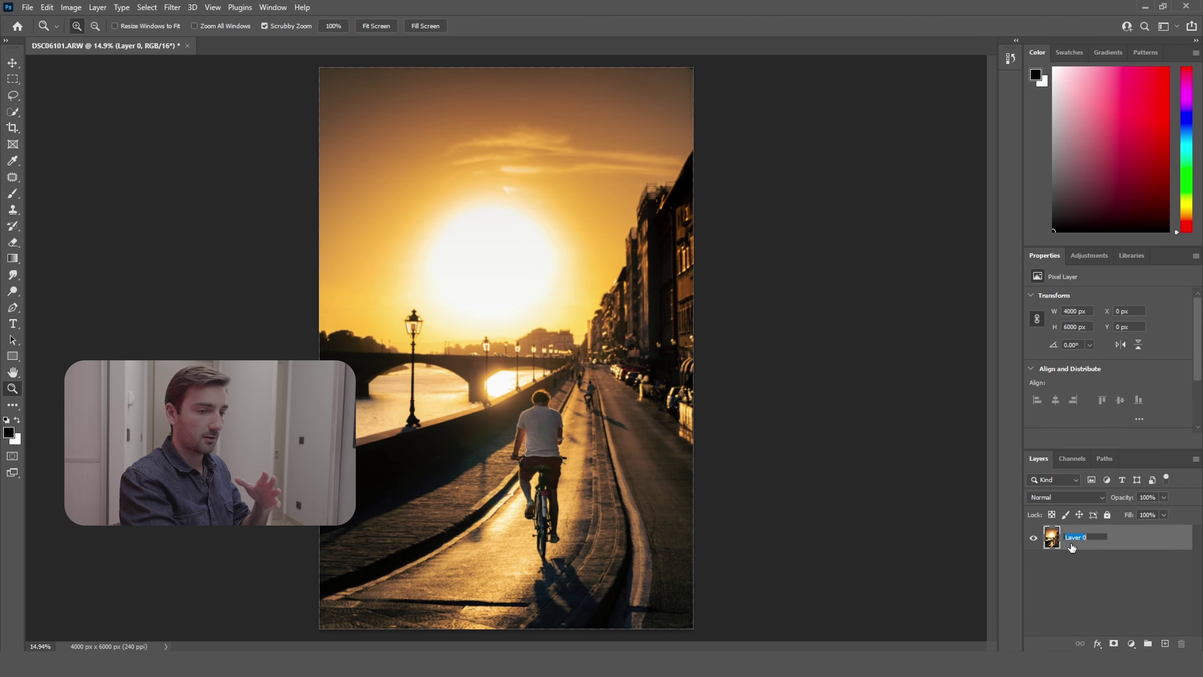
pyautogui.write('Base')
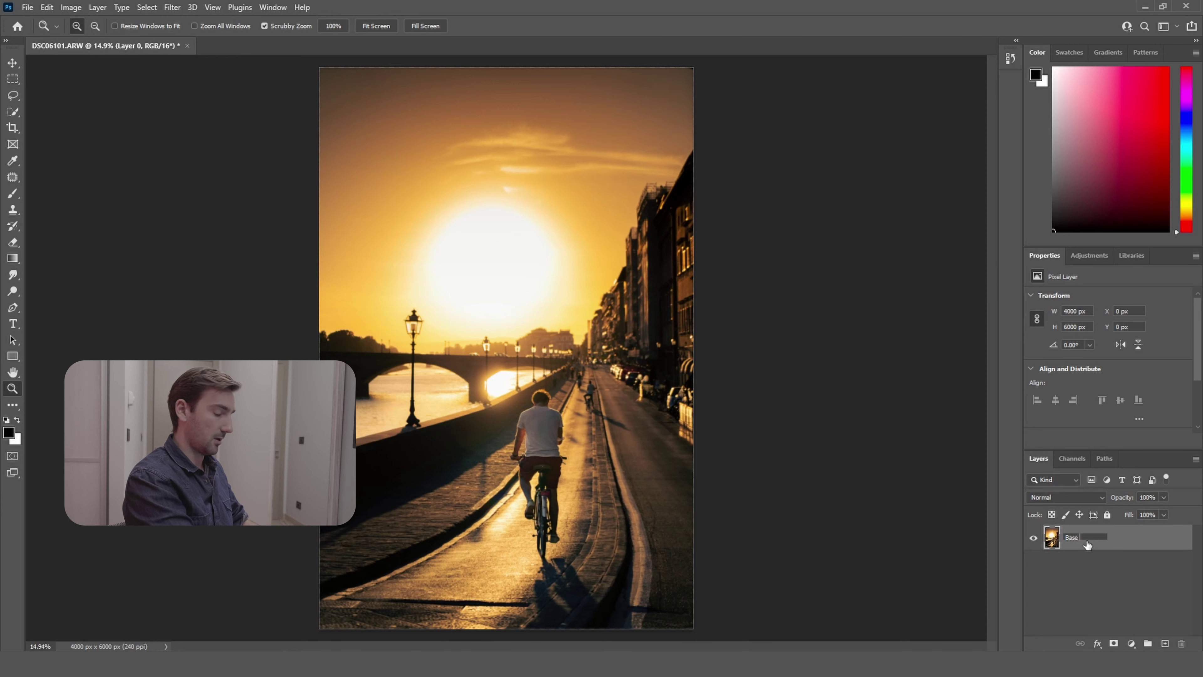
pyautogui.write(' Layer')
pyautogui.press('Return')
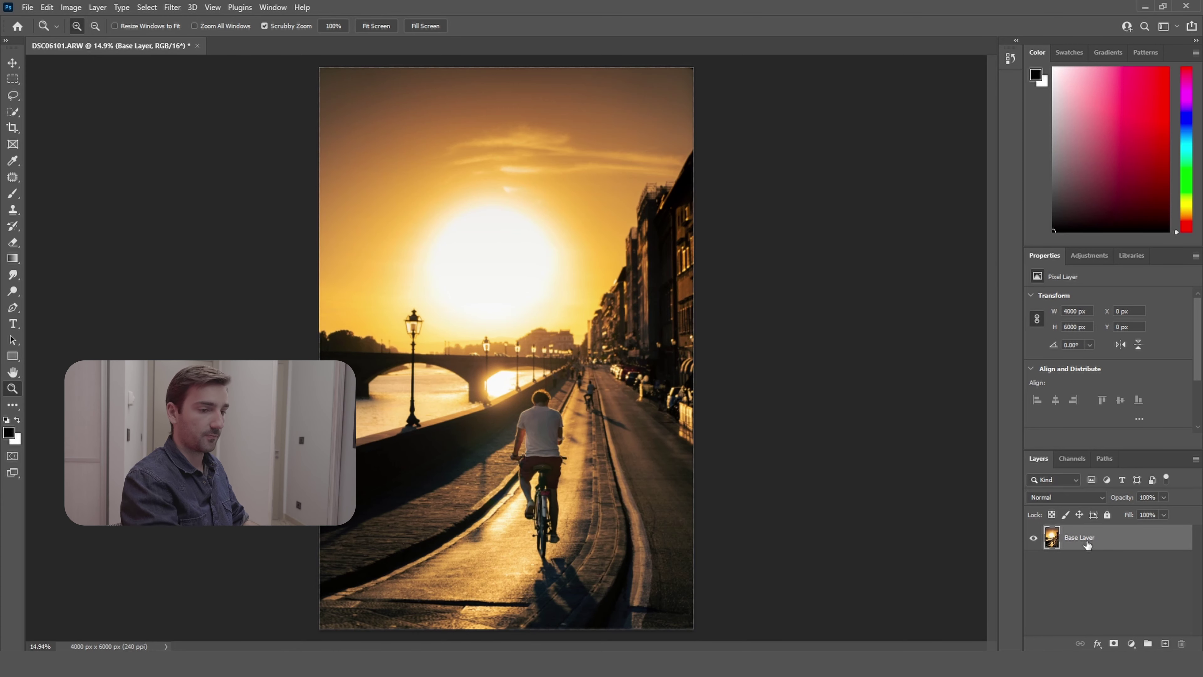
# Duplicate it as 'Orton Effect' and convert the duplicate to a Smart Object.
pyautogui.rightClick(1087, 545)
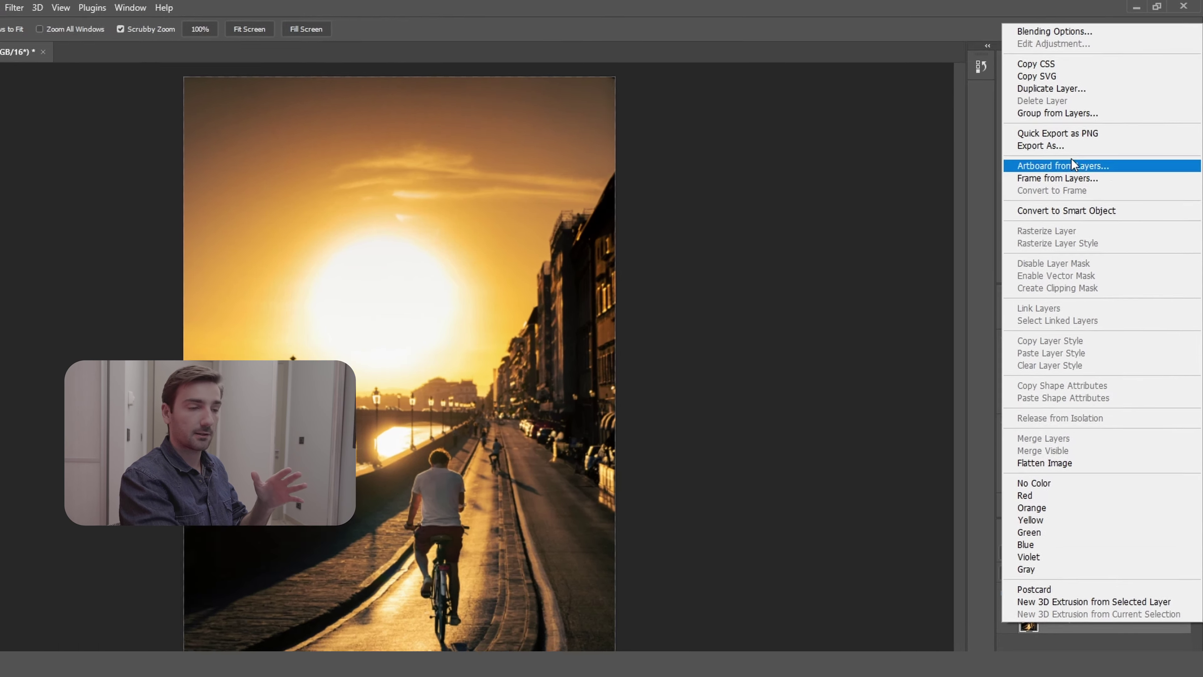
pyautogui.click(1051, 88)
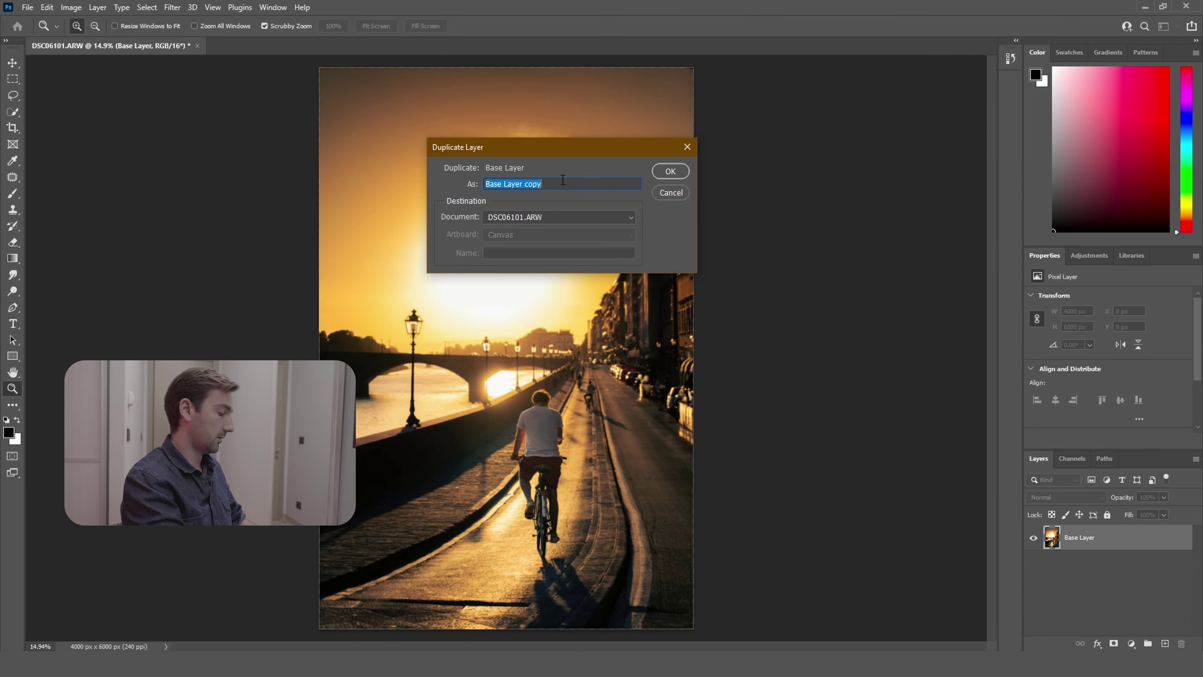
pyautogui.write('Orton E')
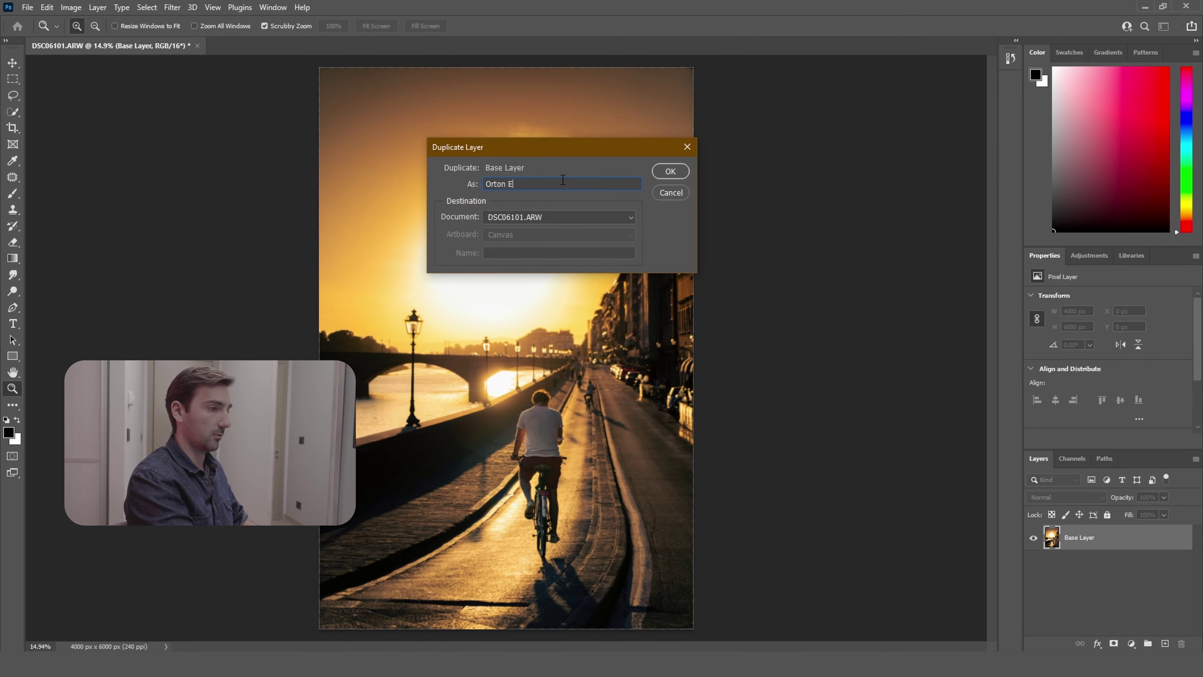
pyautogui.write('ffect')
pyautogui.press('Return')
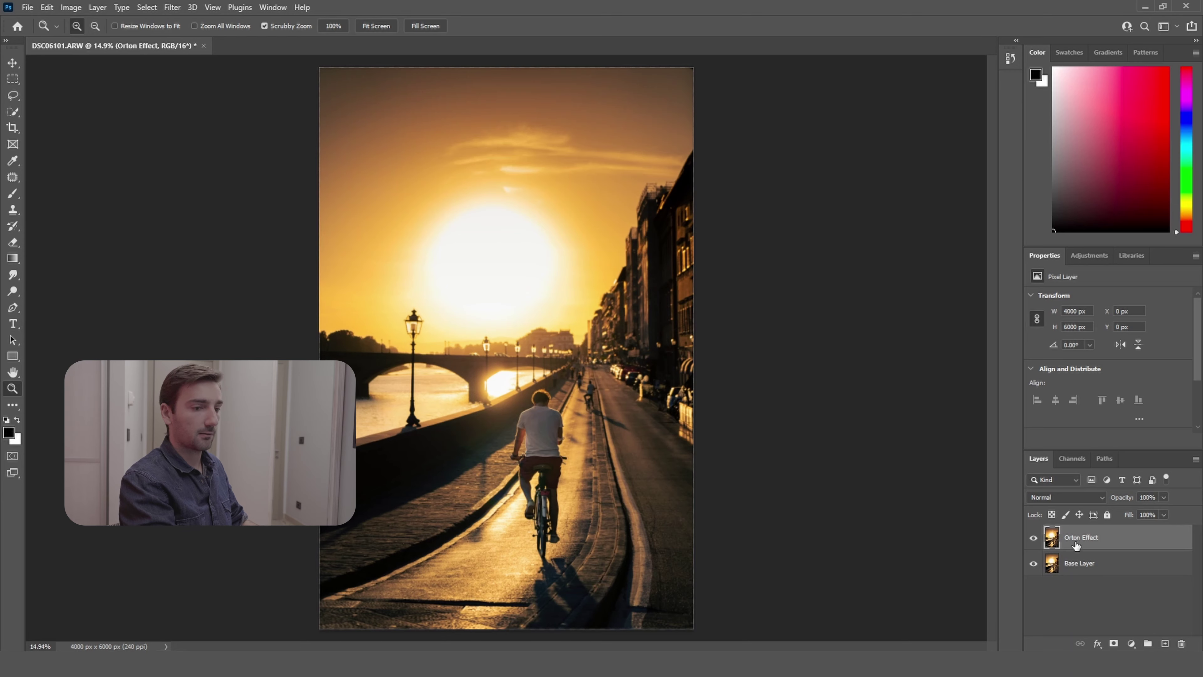
pyautogui.rightClick(1080, 538)
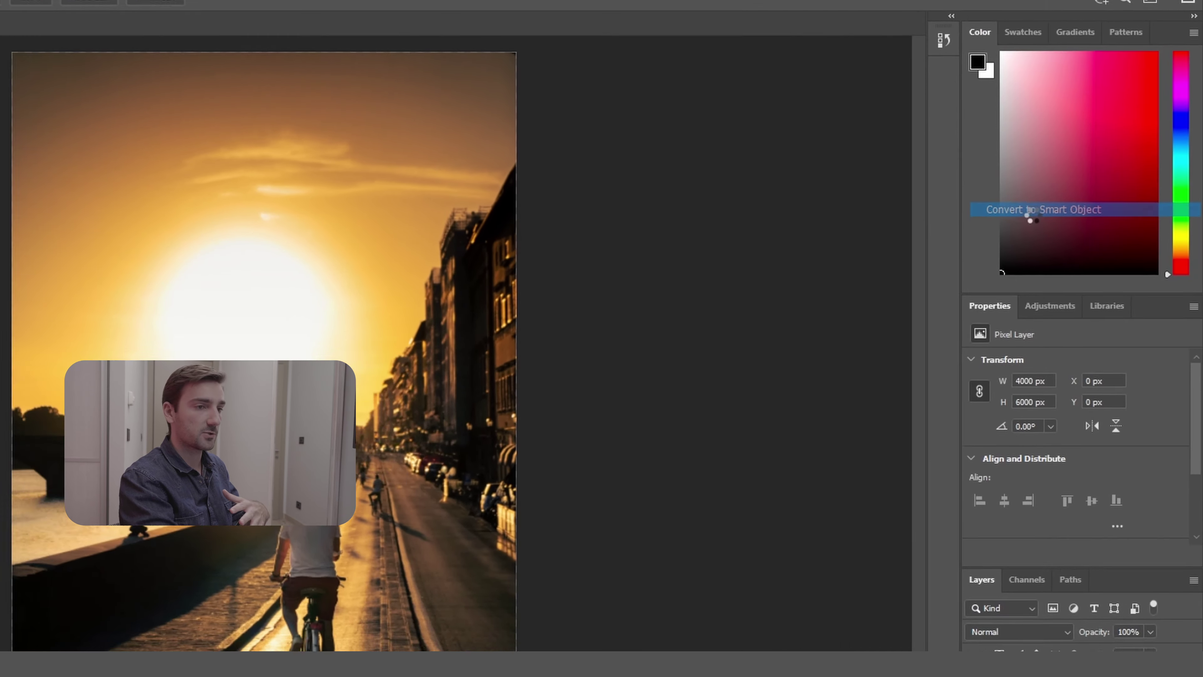
pyautogui.click(968, 251)
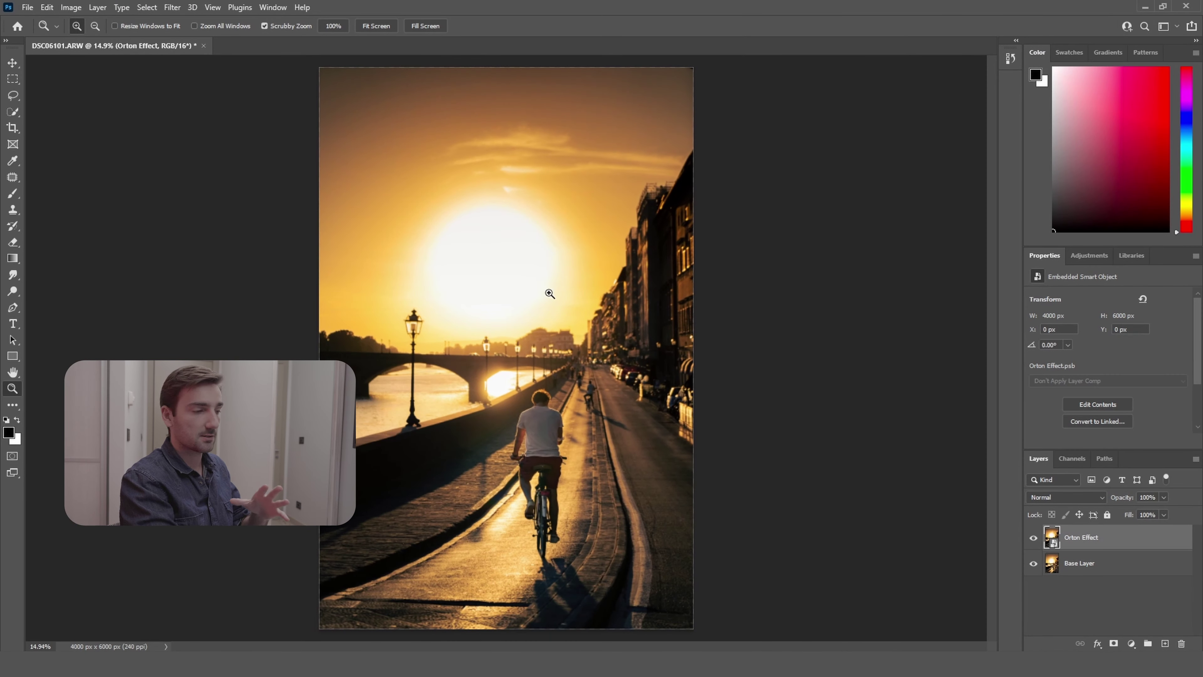
# Apply a 24-pixel Gaussian Blur smart filter to the Orton Effect layer.
pyautogui.click(148, 7)
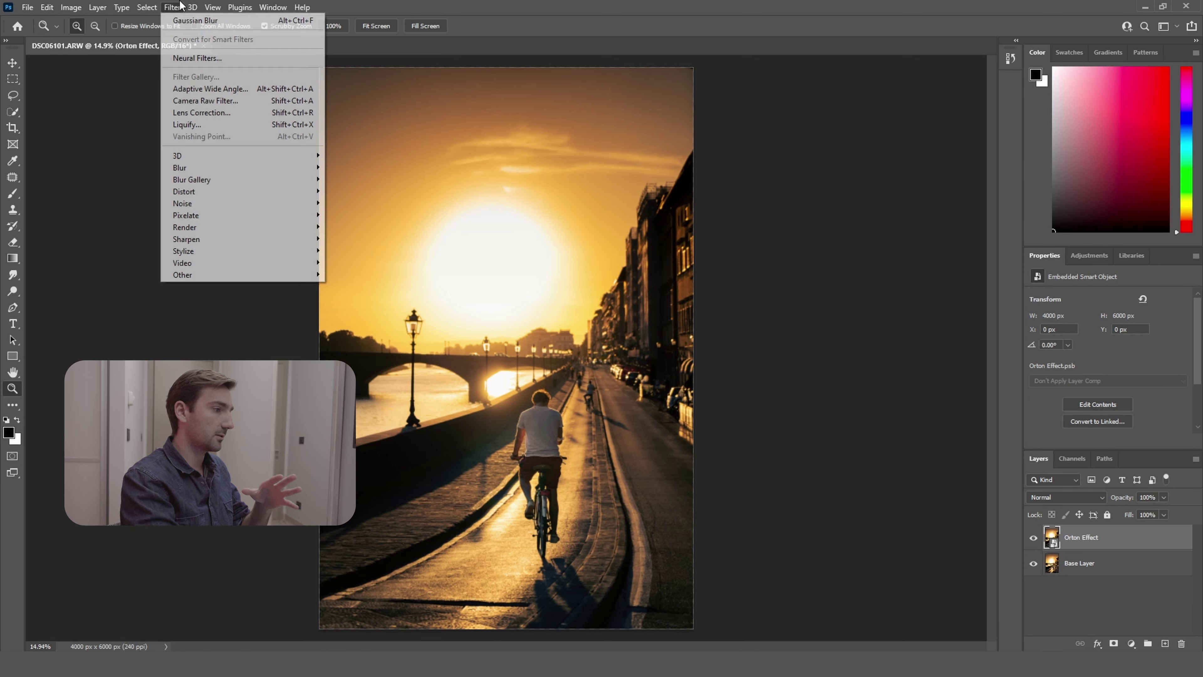
pyautogui.moveTo(172, 7)
pyautogui.moveTo(307, 168)
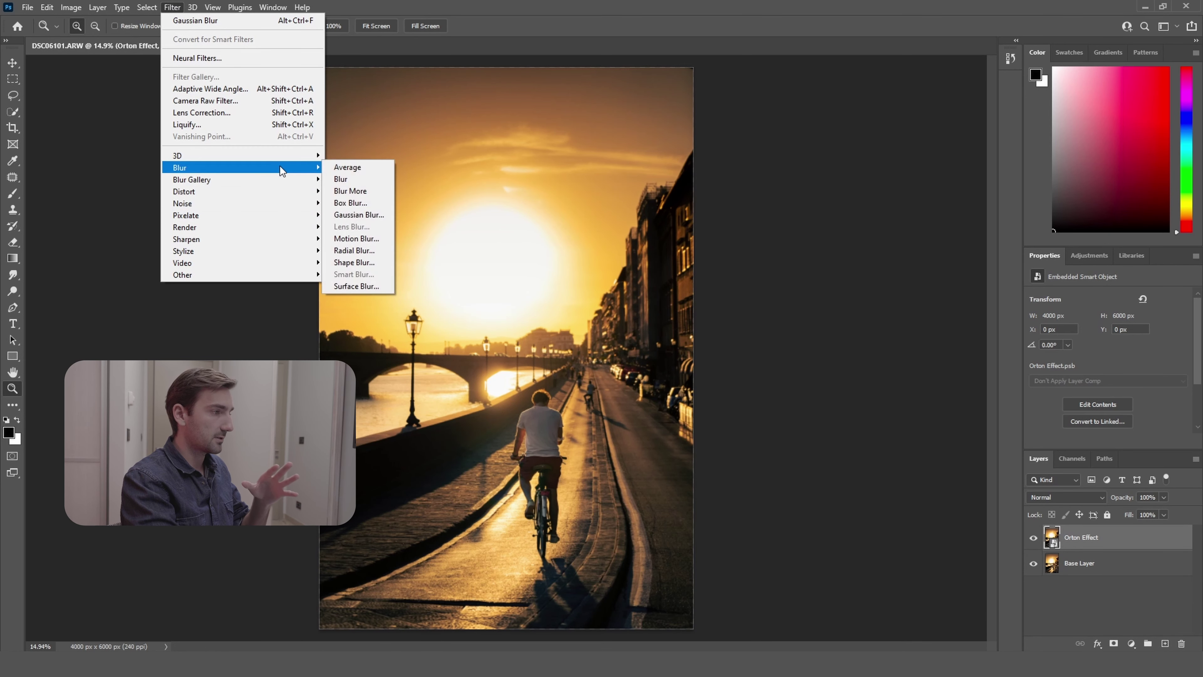
pyautogui.click(359, 215)
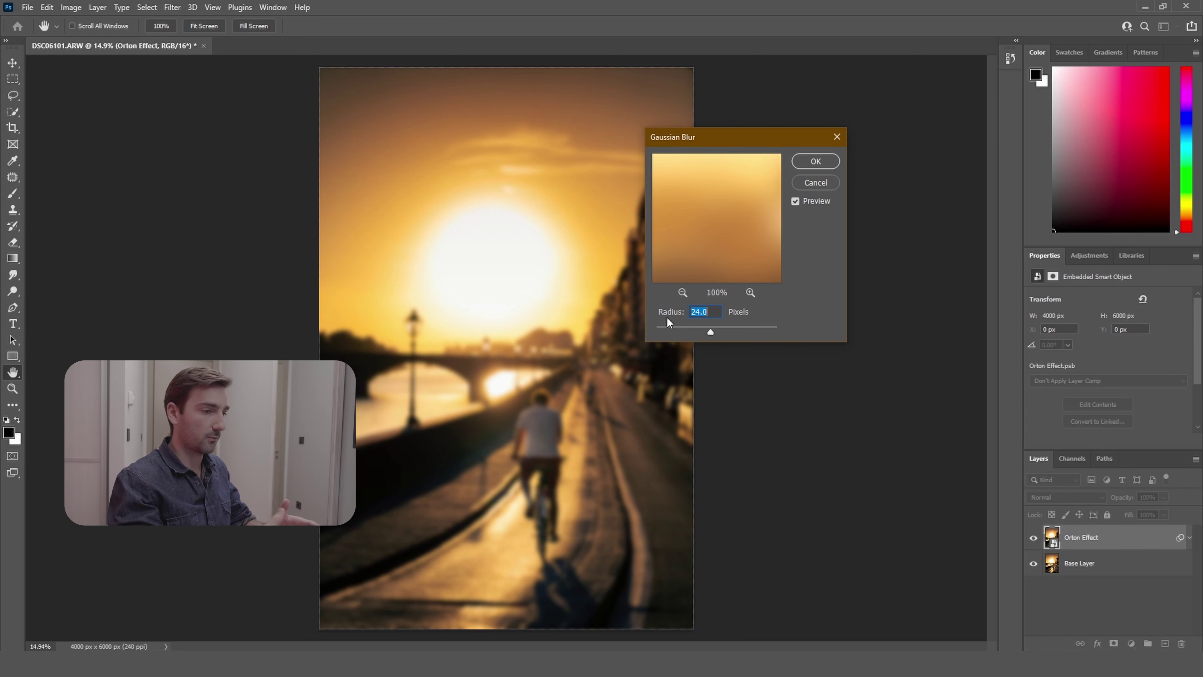
pyautogui.press('Return')
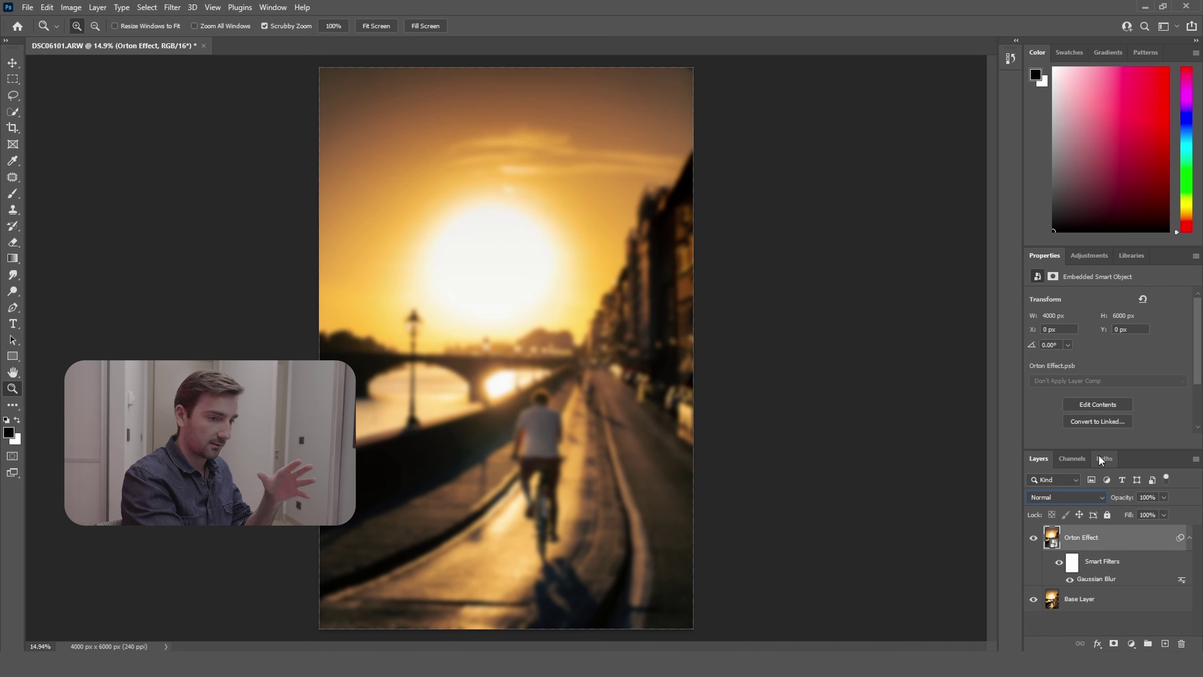
# Set the Orton Effect layer to Screen blend mode and lower its opacity and fill.
pyautogui.click(1052, 496)
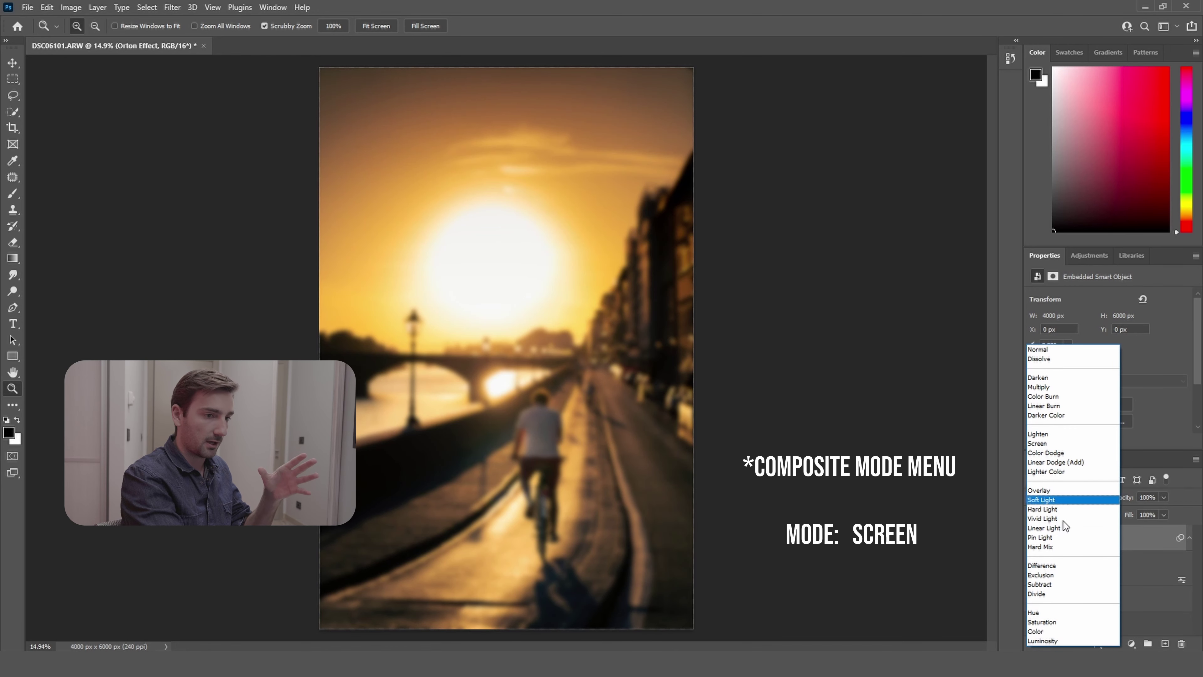
pyautogui.click(1044, 448)
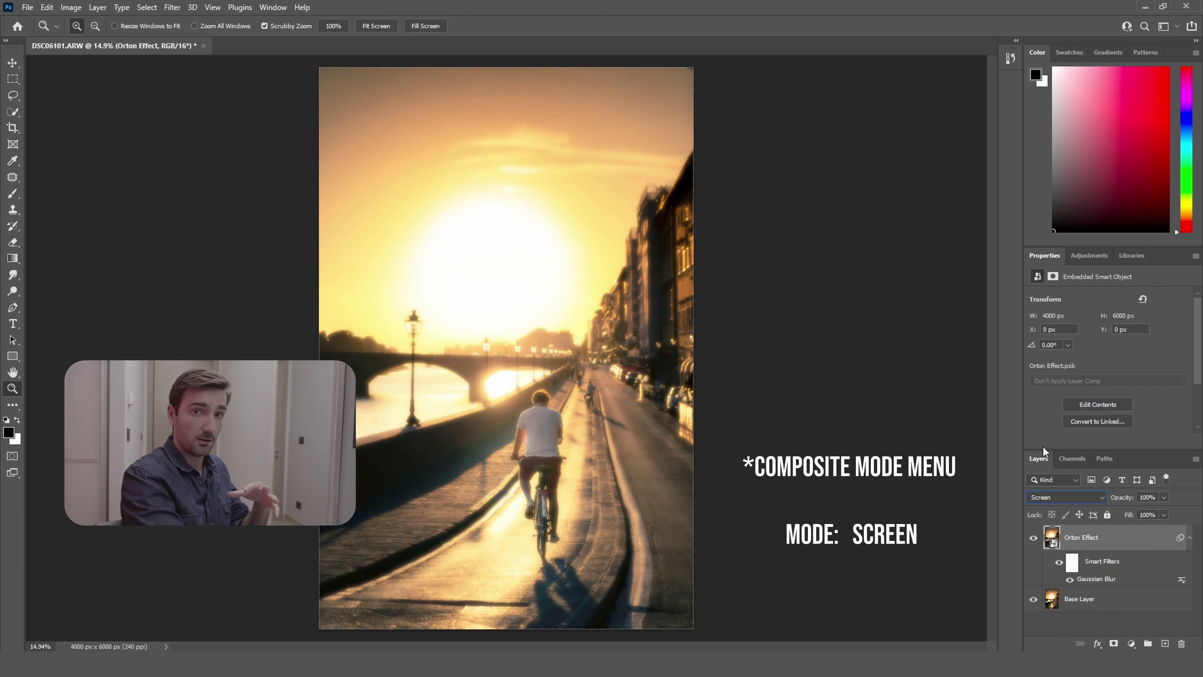
pyautogui.moveTo(1122, 497)
pyautogui.mouseDown()
pyautogui.moveTo(1088, 505)
pyautogui.moveTo(1126, 519)
pyautogui.moveTo(1118, 524)
pyautogui.moveTo(1080, 520)
pyautogui.moveTo(1127, 516)
pyautogui.mouseUp()
pyautogui.write('30')
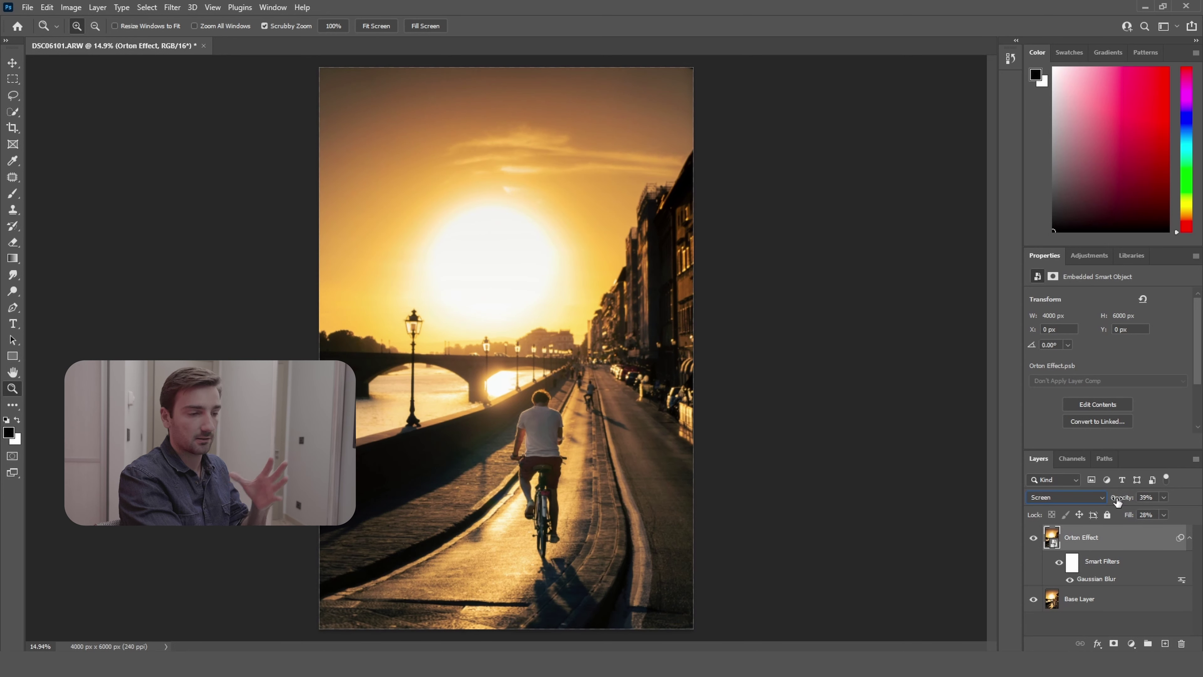
# Rasterize the Orton Effect layer and add a white layer mask.
pyautogui.rightClick(1107, 543)
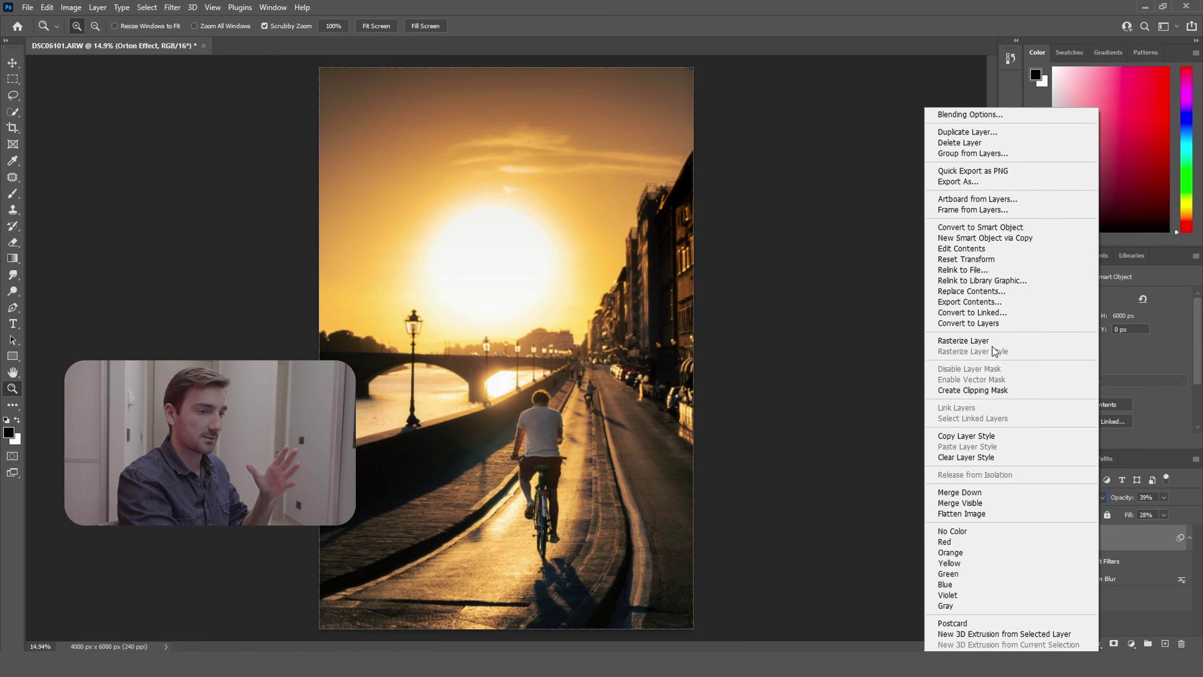
pyautogui.click(983, 341)
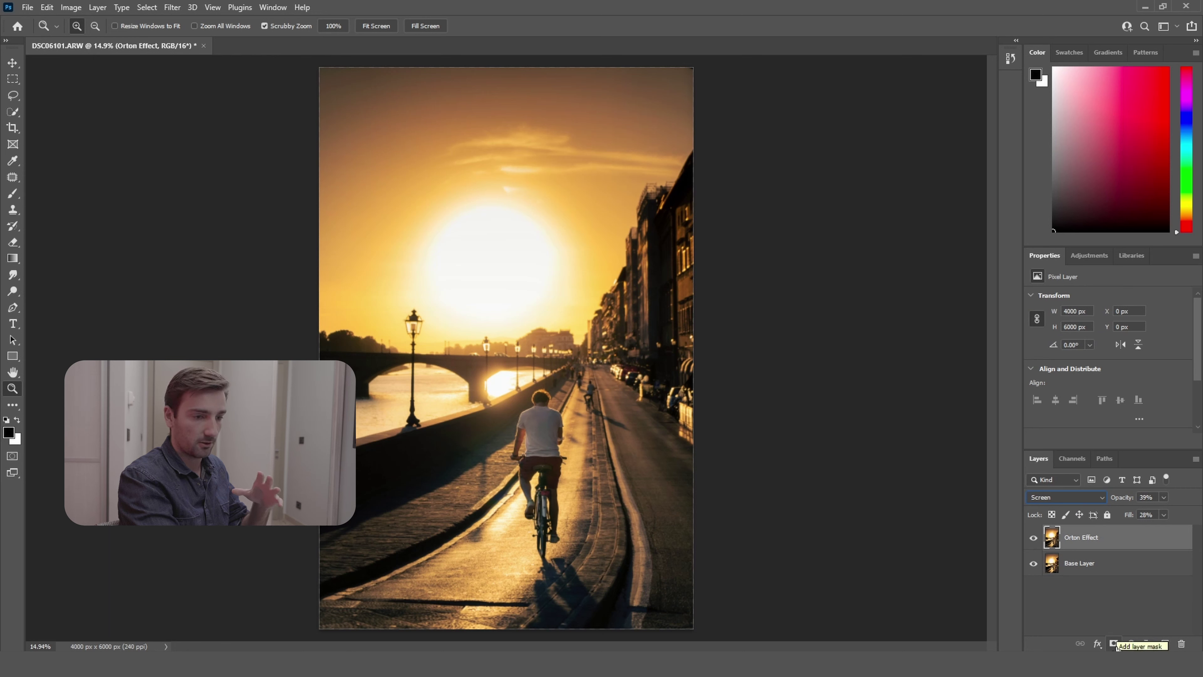
pyautogui.click(1114, 644)
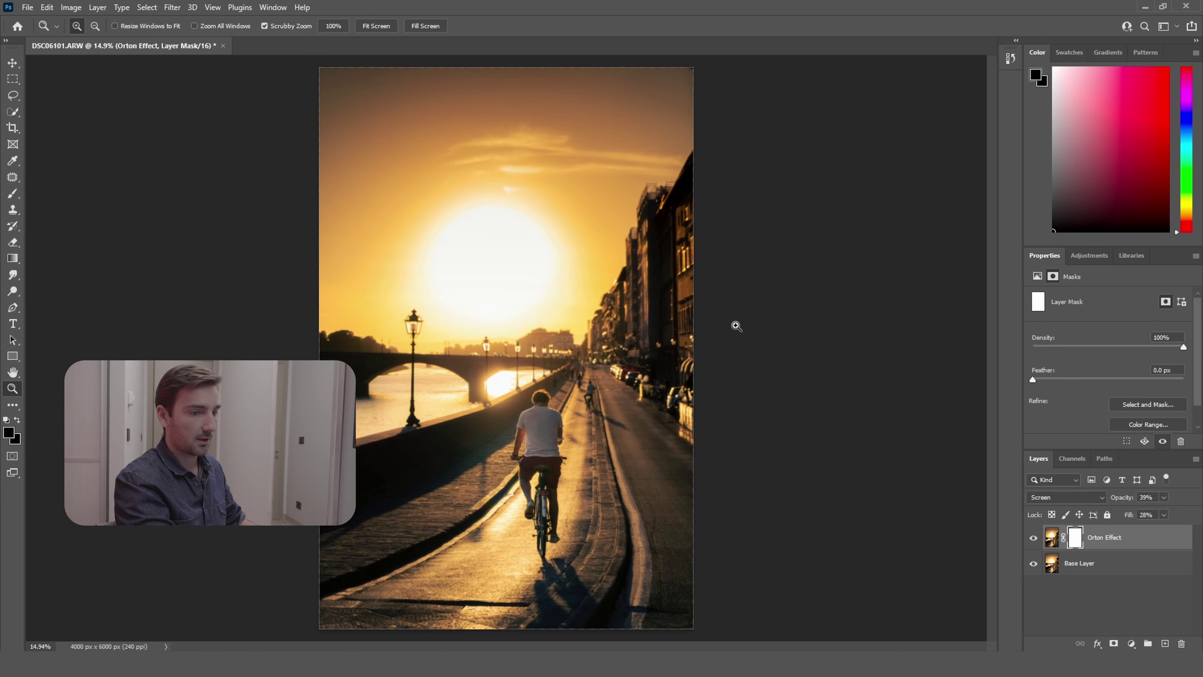
# Paint near-black on the mask over the sun and road, preview the mask, and hide the glow to compare.
pyautogui.press('b')
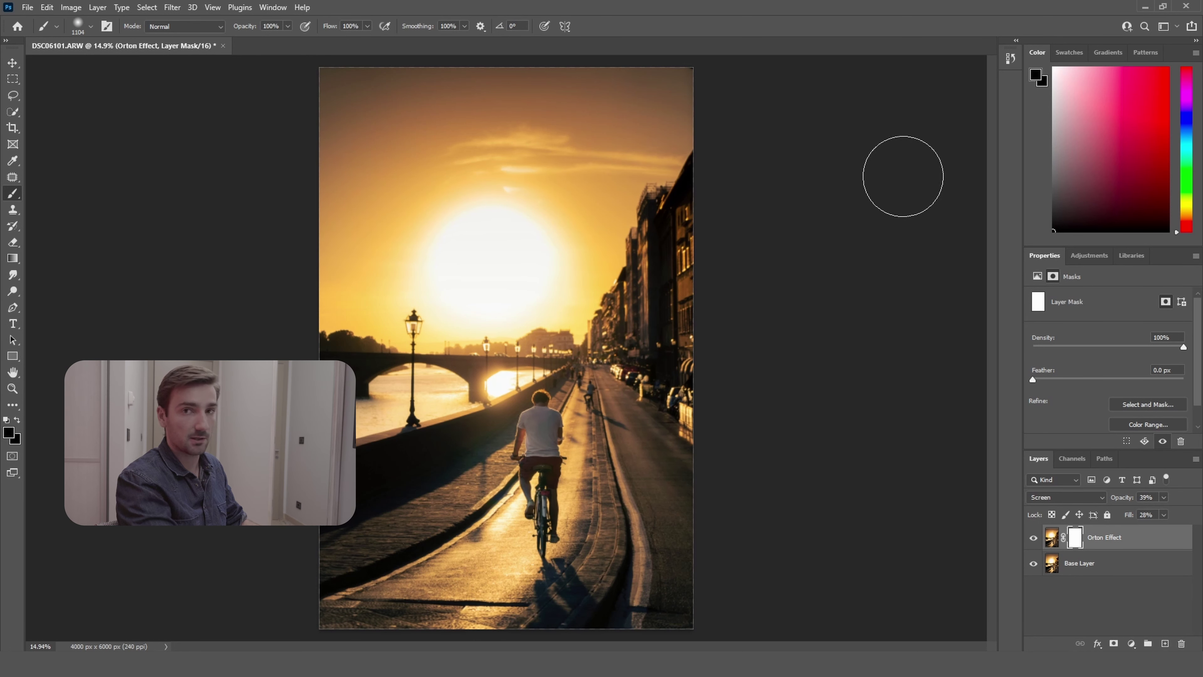
pyautogui.click(1060, 214)
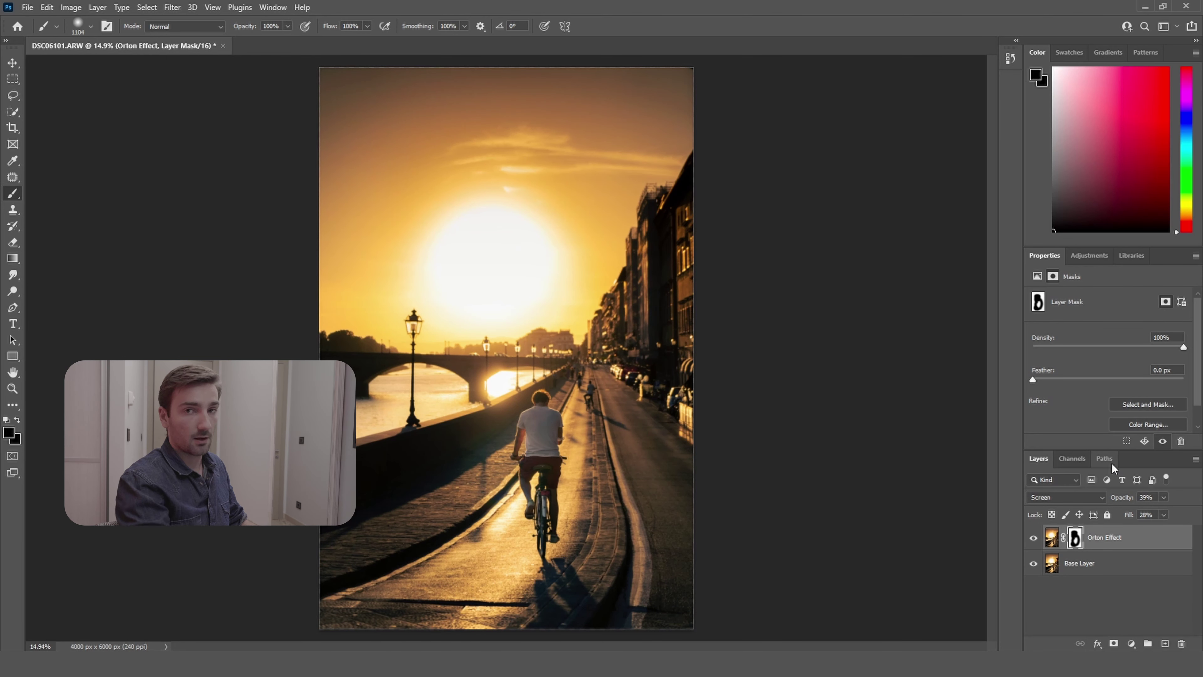
pyautogui.press('\\')
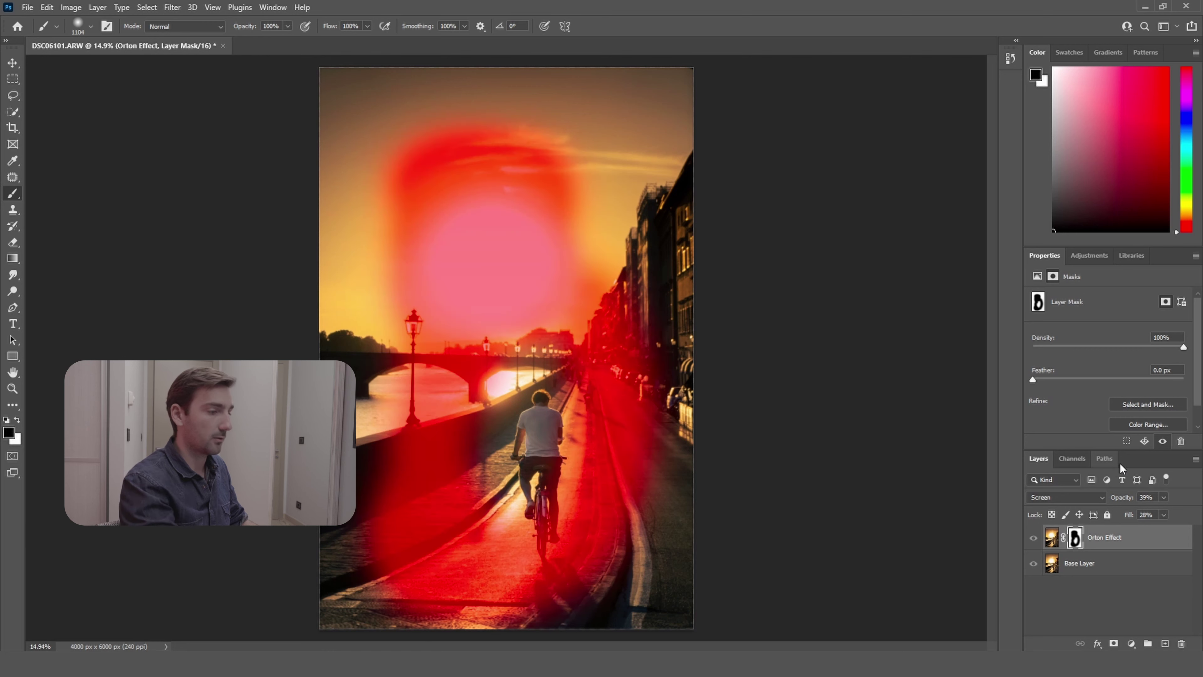
pyautogui.press('\\')
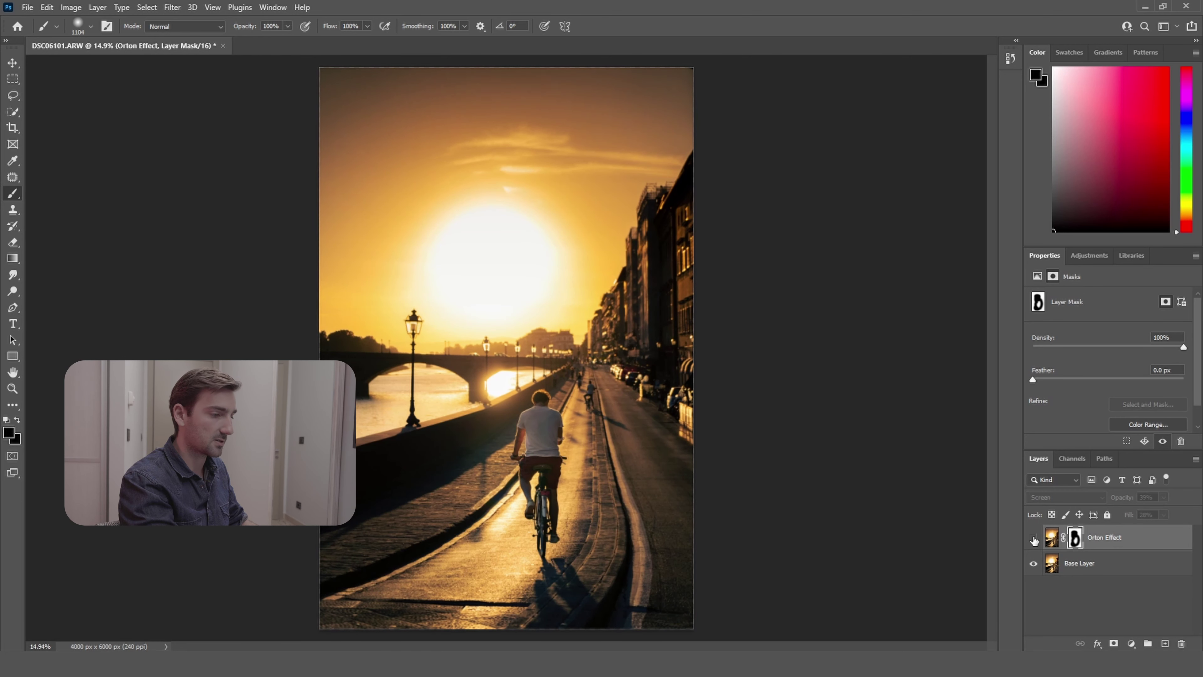
pyautogui.click(1034, 538)
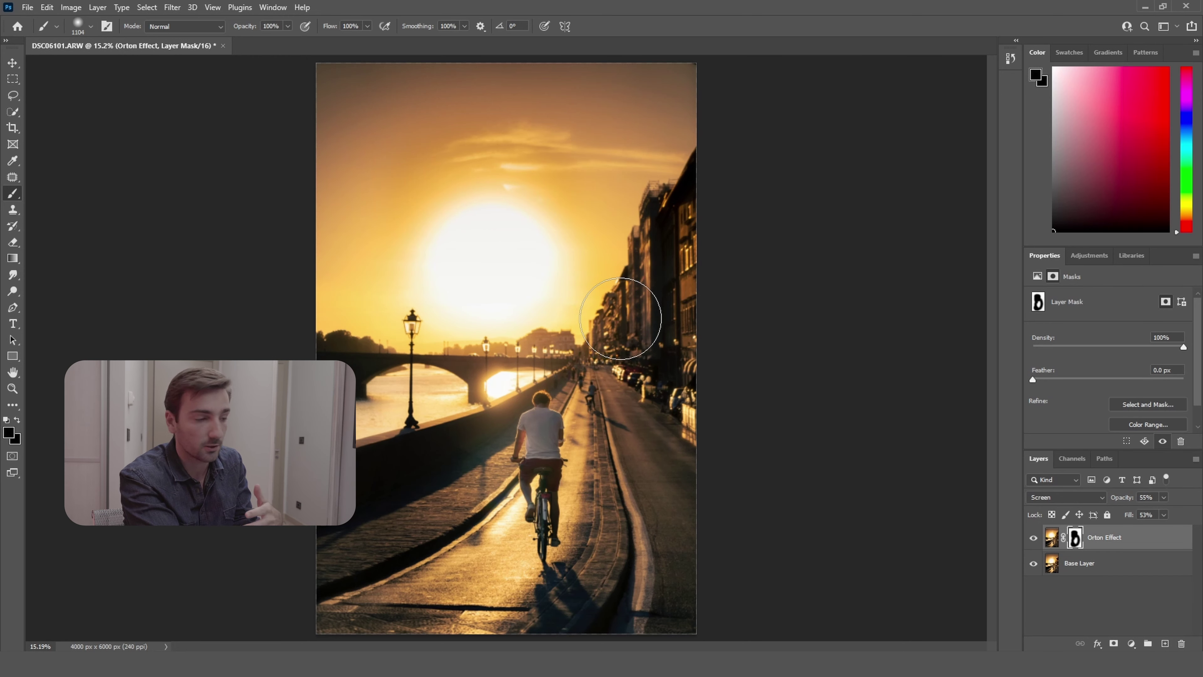
# Browse the Image menu, showing the Adjustments submenu.
pyautogui.click(71, 7)
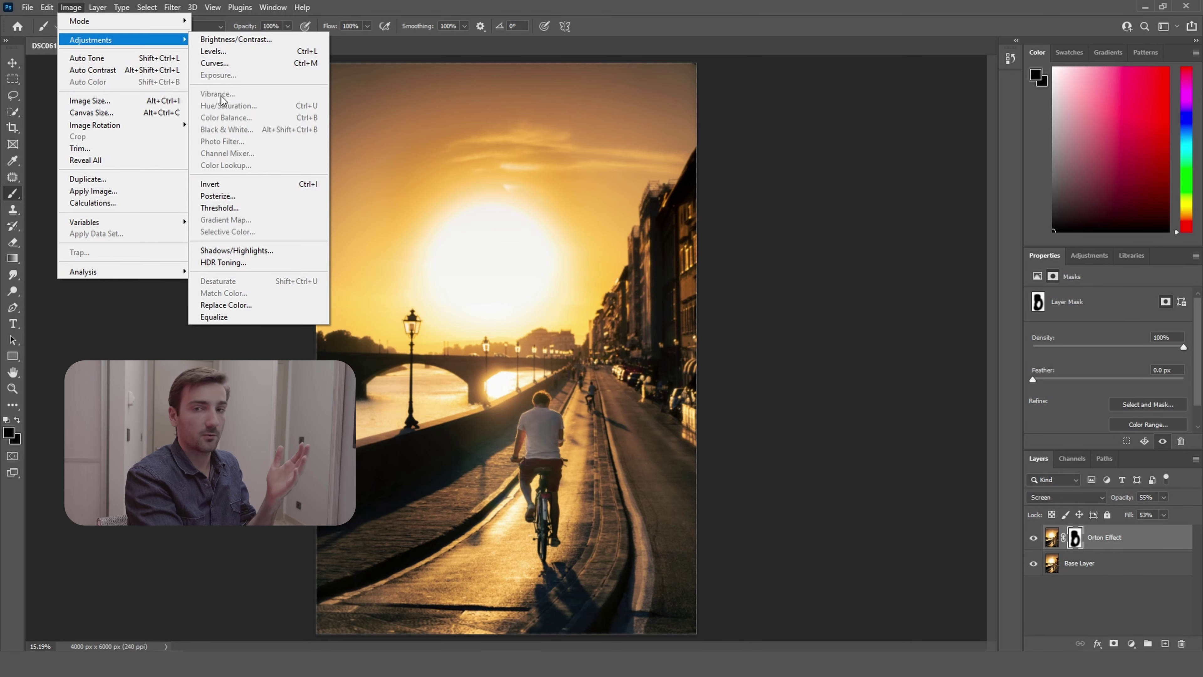
# Quick-export the finished Orton-glow image as a PNG from File > Export.
pyautogui.moveTo(52, 6)
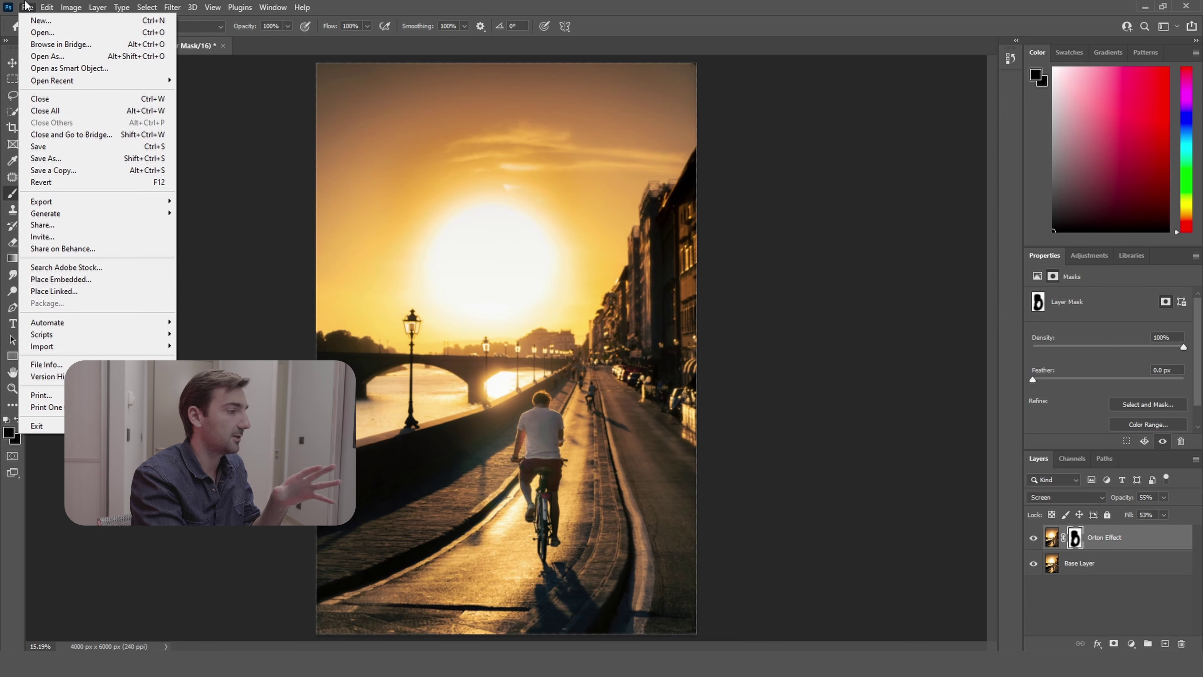
pyautogui.moveTo(101, 203)
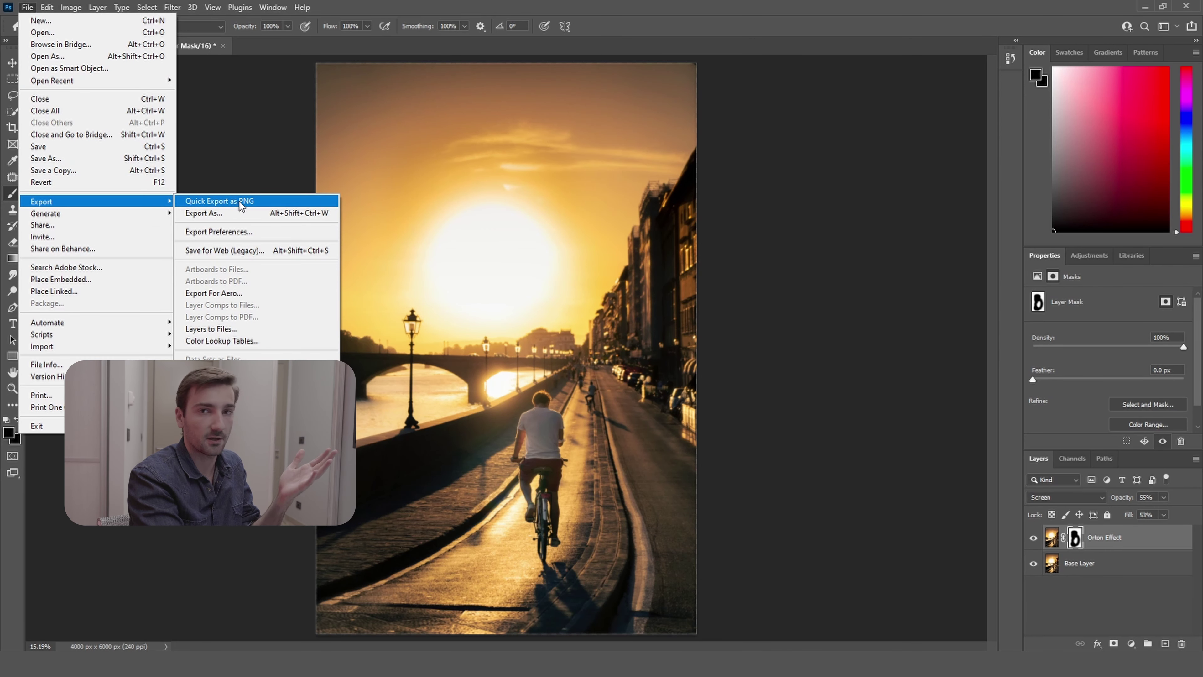
pyautogui.press('Escape')
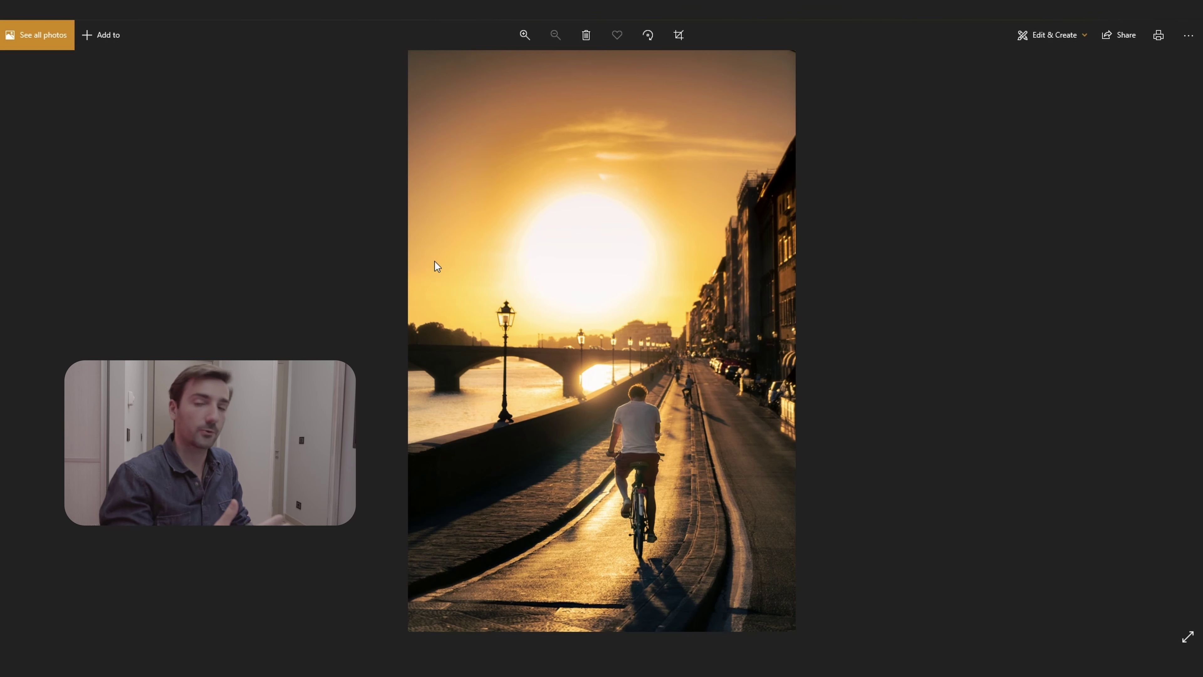
# Flip between both cyclist photo versions, zooming in on the bridge and cyclist, then favourite the Orton-glow export.
pyautogui.hotkey('ctrl', 'd')
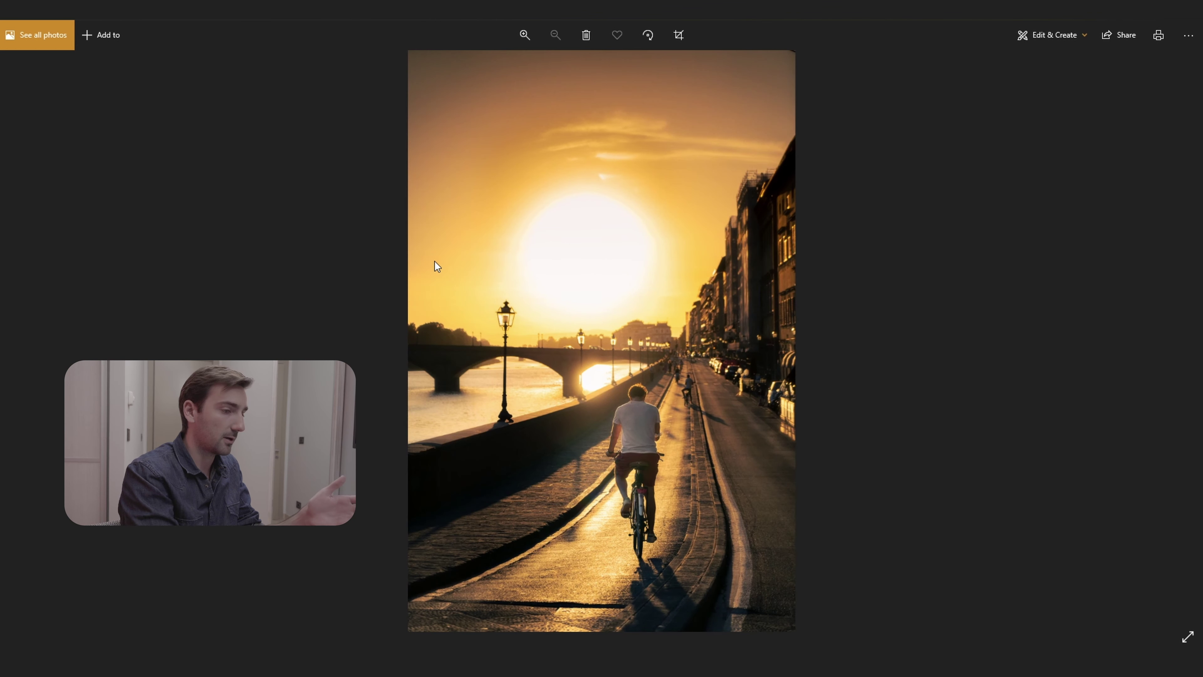
pyautogui.hotkey('ctrl', 'd')
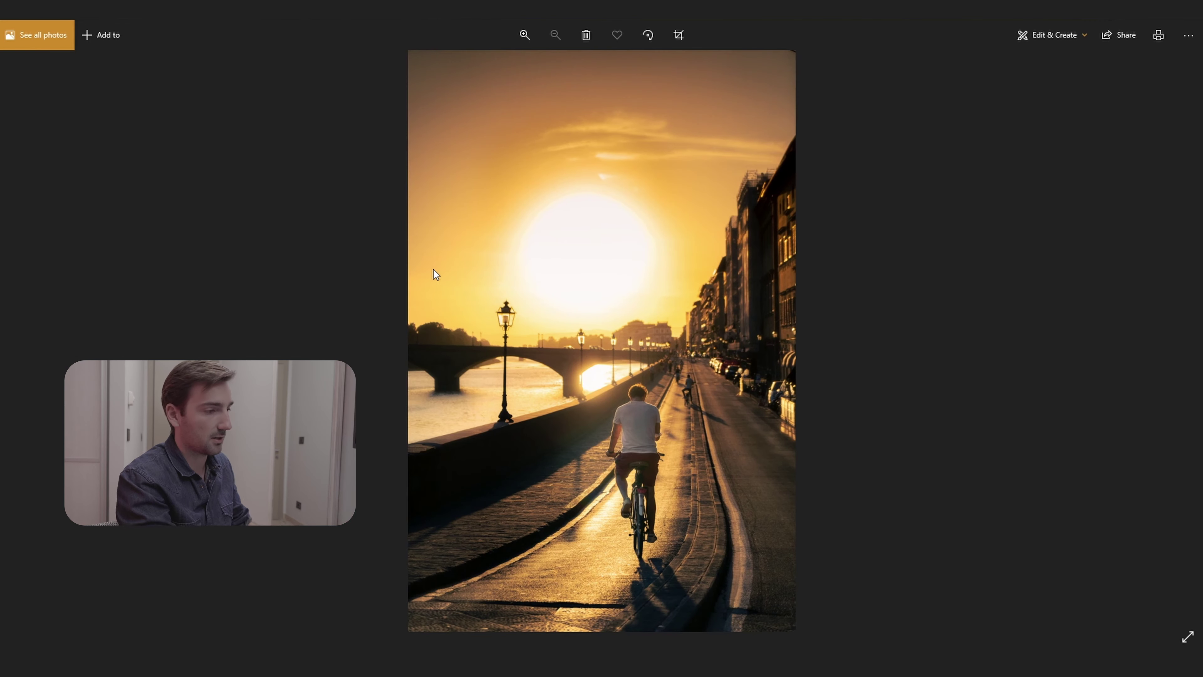
pyautogui.hotkey('ctrl', '+')
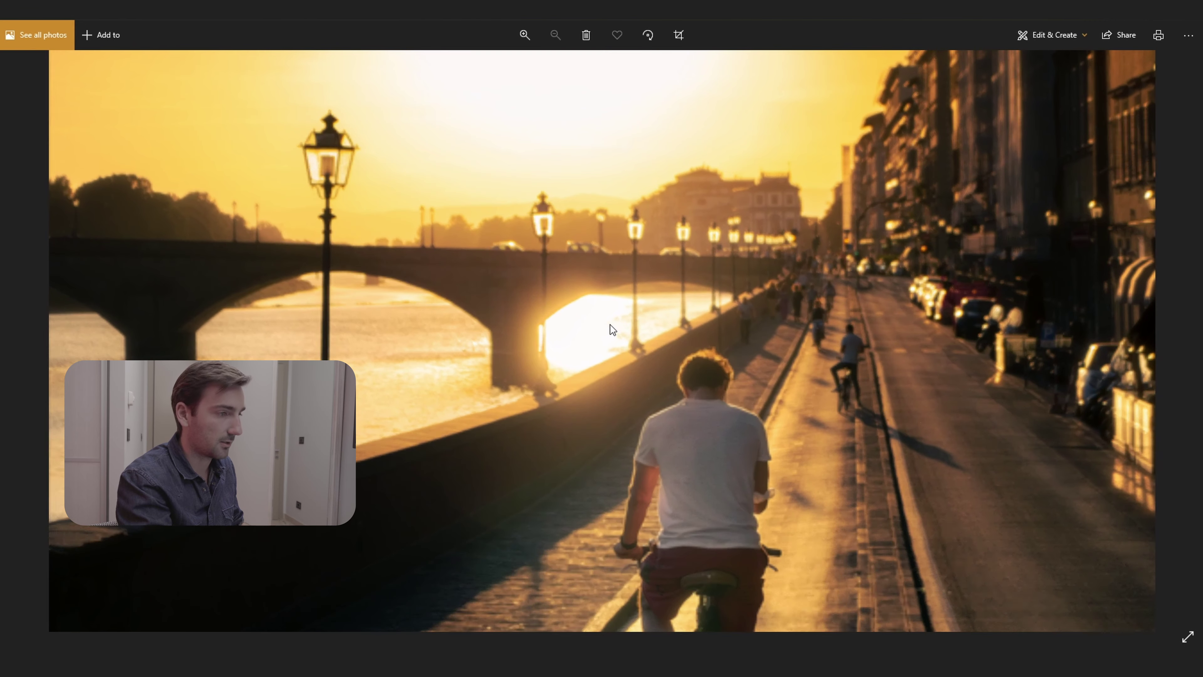
pyautogui.hotkey('ctrl', '-')
pyautogui.hotkey('ctrl', 'd')
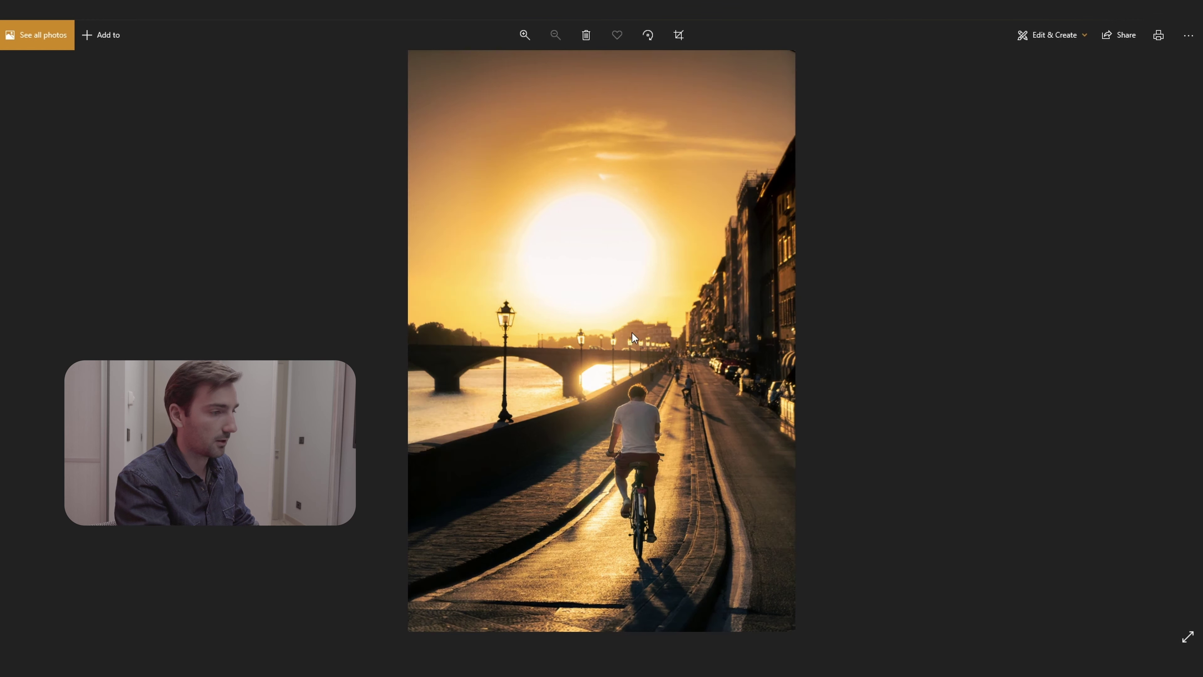
pyautogui.hotkey('ctrl', 'd')
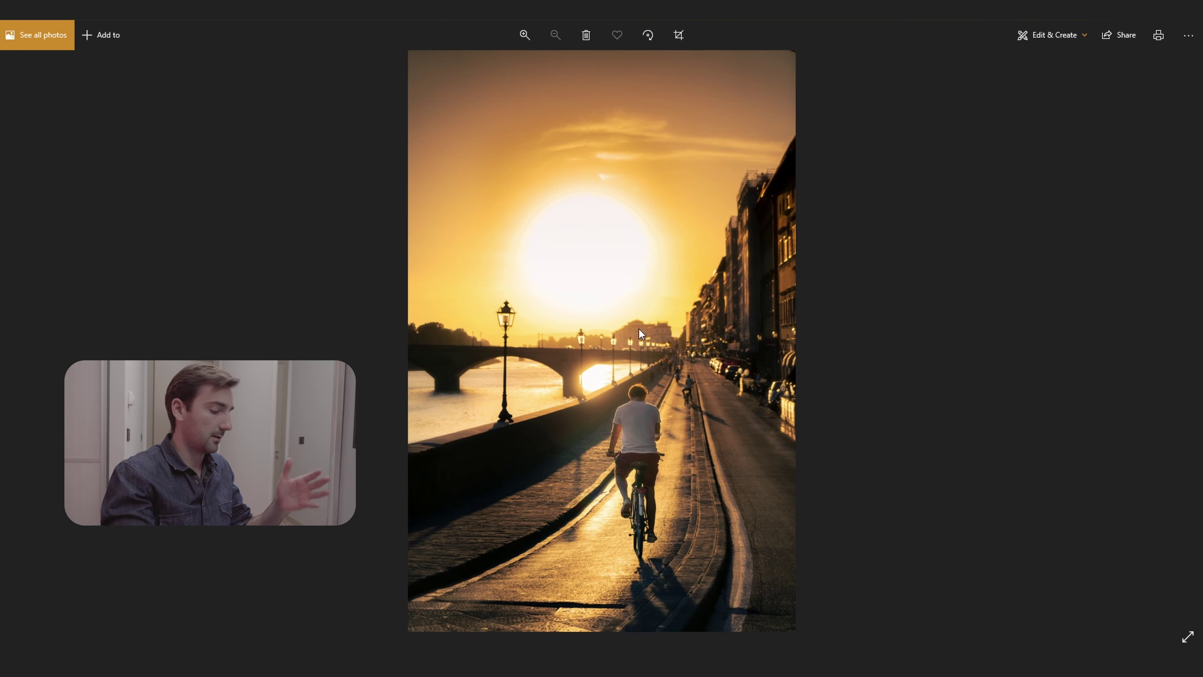
pyautogui.hotkey('ctrl', 'd')
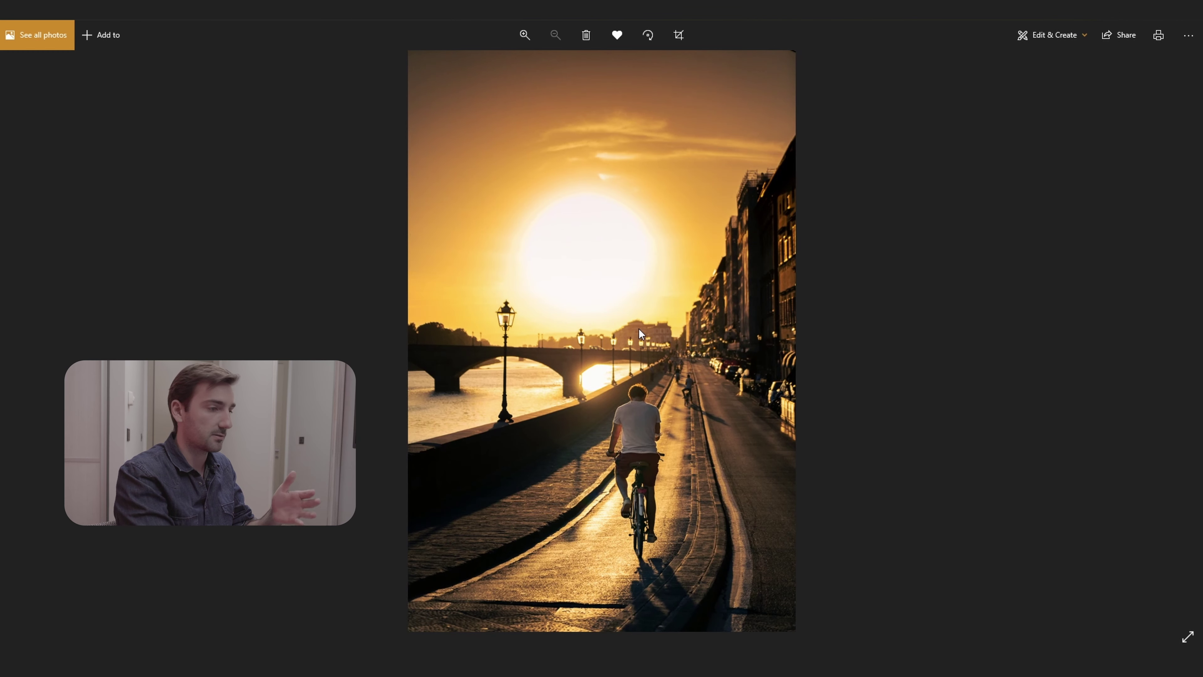